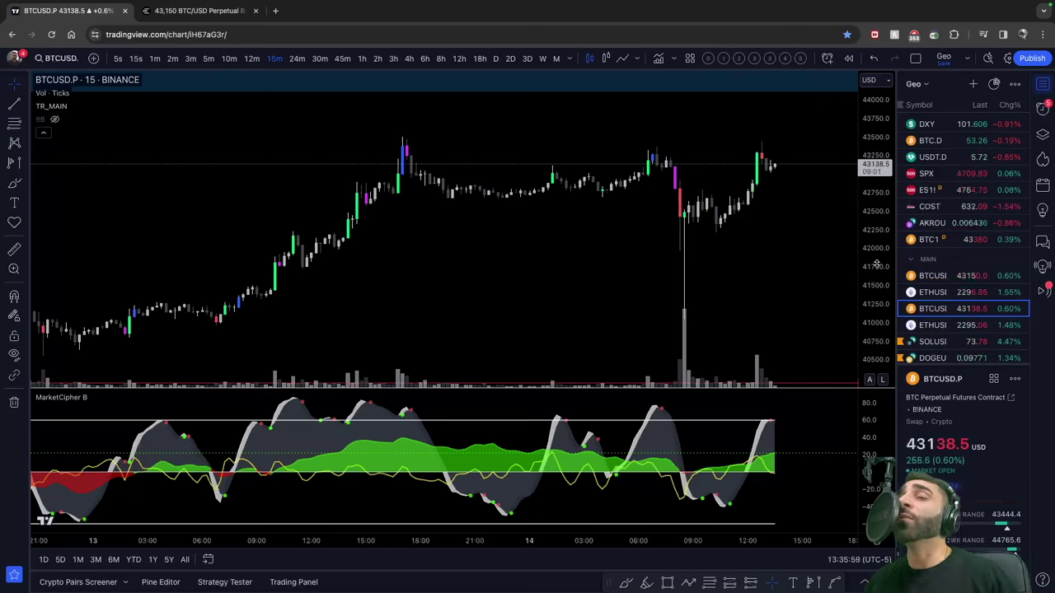
Handwrite 'VWAP' across the upper area of the BTCUSD chart with the brush
{"action": "scroll", "coordinate": [729, 236], "scroll_direction": "down", "scroll_amount": 2}
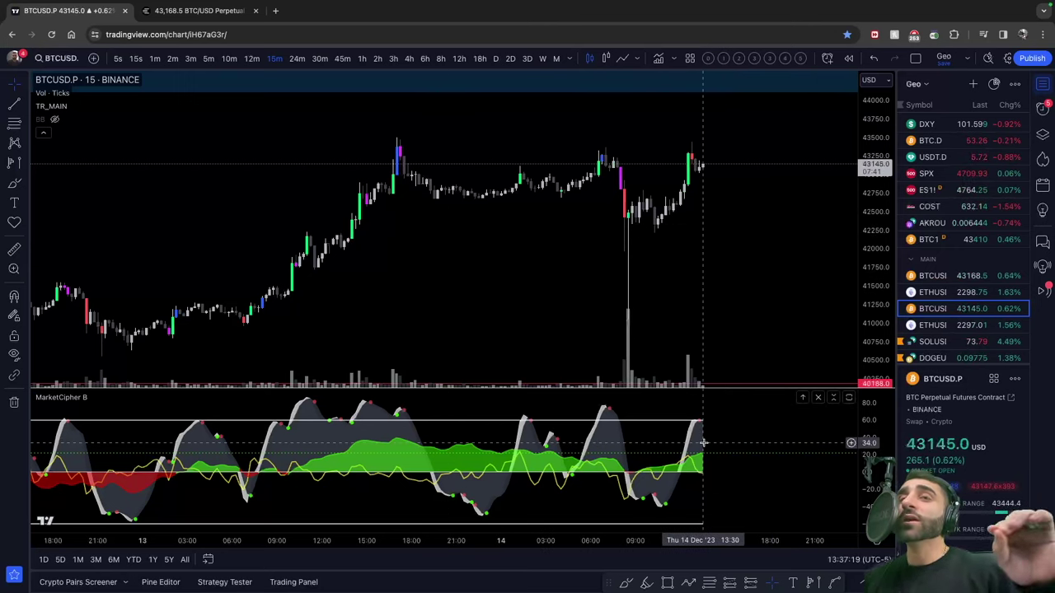
{"action": "scroll", "coordinate": [649, 268], "scroll_direction": "up", "scroll_amount": 2}
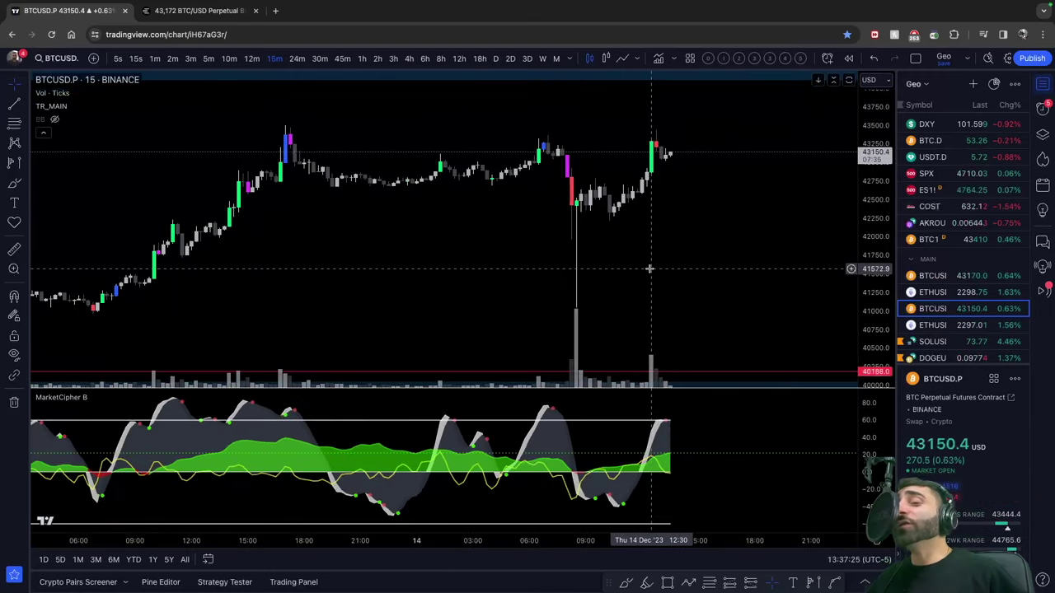
{"action": "scroll", "coordinate": [650, 268], "scroll_direction": "down", "scroll_amount": 2}
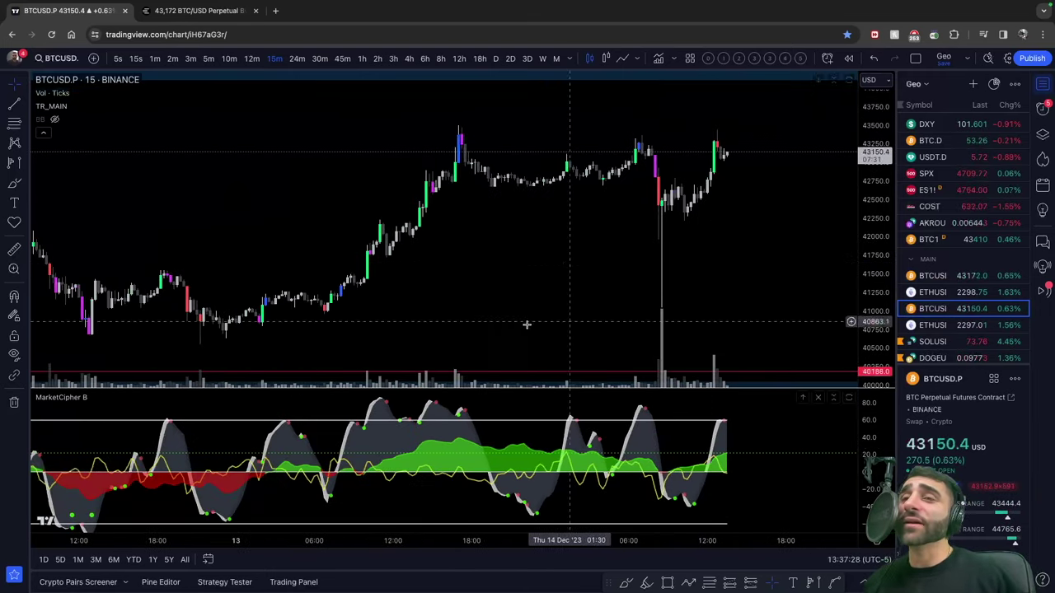
{"action": "mouse_move", "coordinate": [764, 459]}
{"action": "left_mouse_down"}
{"action": "mouse_move", "coordinate": [777, 454]}
{"action": "mouse_move", "coordinate": [772, 461]}
{"action": "left_mouse_up"}
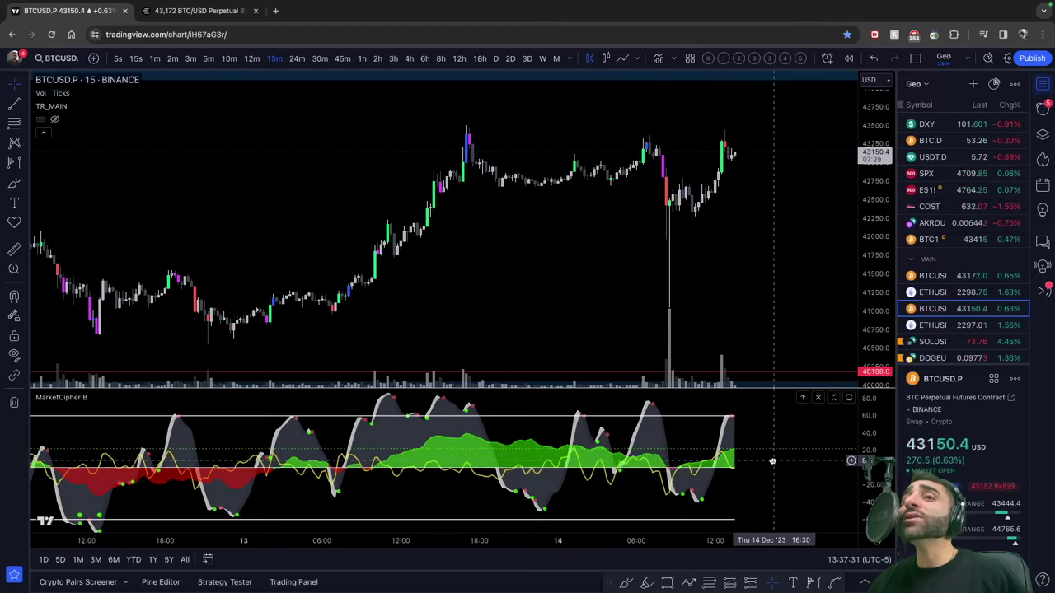
{"action": "scroll", "coordinate": [777, 466], "scroll_direction": "up", "scroll_amount": 1}
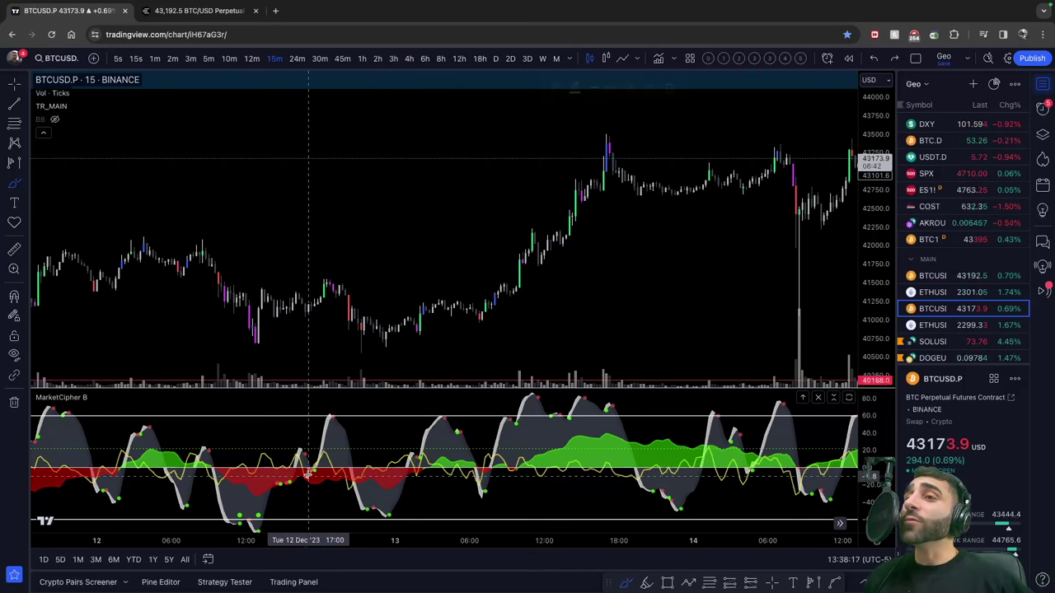
{"action": "left_click_drag", "start_coordinate": [308, 475], "coordinate": [332, 468]}
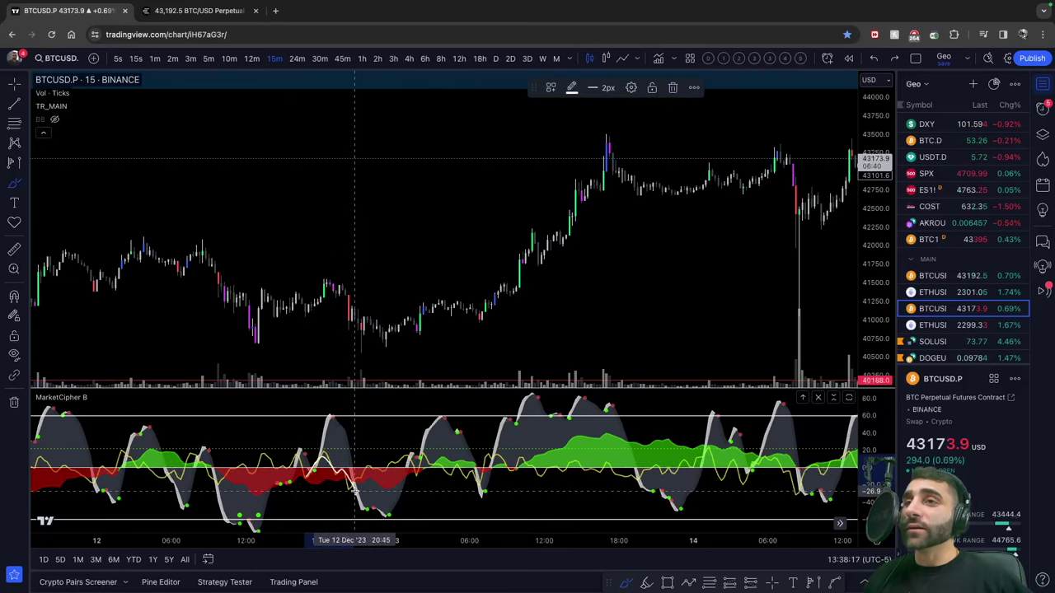
{"action": "left_click", "coordinate": [354, 491]}
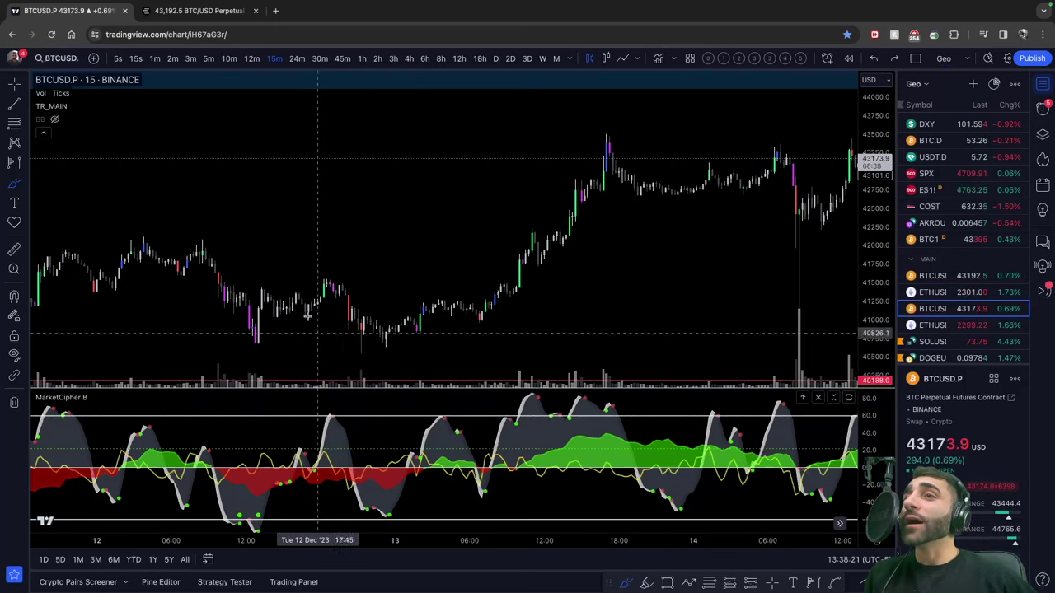
{"action": "mouse_move", "coordinate": [96, 113]}
{"action": "left_mouse_down"}
{"action": "mouse_move", "coordinate": [118, 180]}
{"action": "mouse_move", "coordinate": [160, 173]}
{"action": "mouse_move", "coordinate": [224, 110]}
{"action": "mouse_move", "coordinate": [242, 176]}
{"action": "mouse_move", "coordinate": [299, 156]}
{"action": "mouse_move", "coordinate": [387, 163]}
{"action": "mouse_move", "coordinate": [451, 142]}
{"action": "mouse_move", "coordinate": [476, 169]}
{"action": "mouse_move", "coordinate": [527, 147]}
{"action": "mouse_move", "coordinate": [572, 193]}
{"action": "left_mouse_up"}
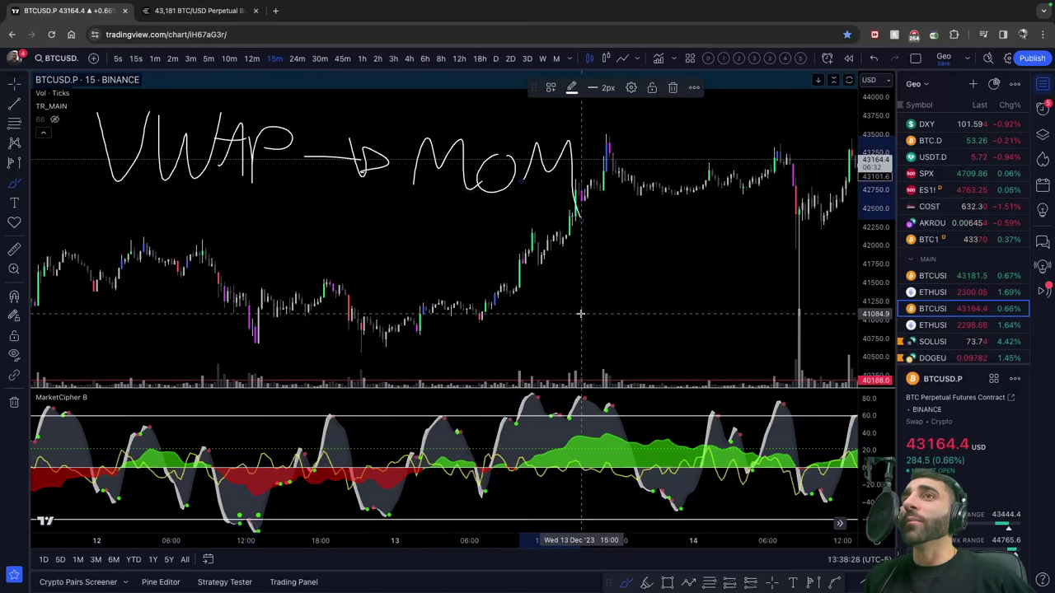
Maximize the MarketCipher B pane to fill the chart
{"action": "double_click", "coordinate": [377, 436]}
{"action": "scroll", "coordinate": [377, 437], "scroll_direction": "up", "scroll_amount": 3}
{"action": "scroll", "coordinate": [638, 381], "scroll_direction": "left", "scroll_amount": 5}
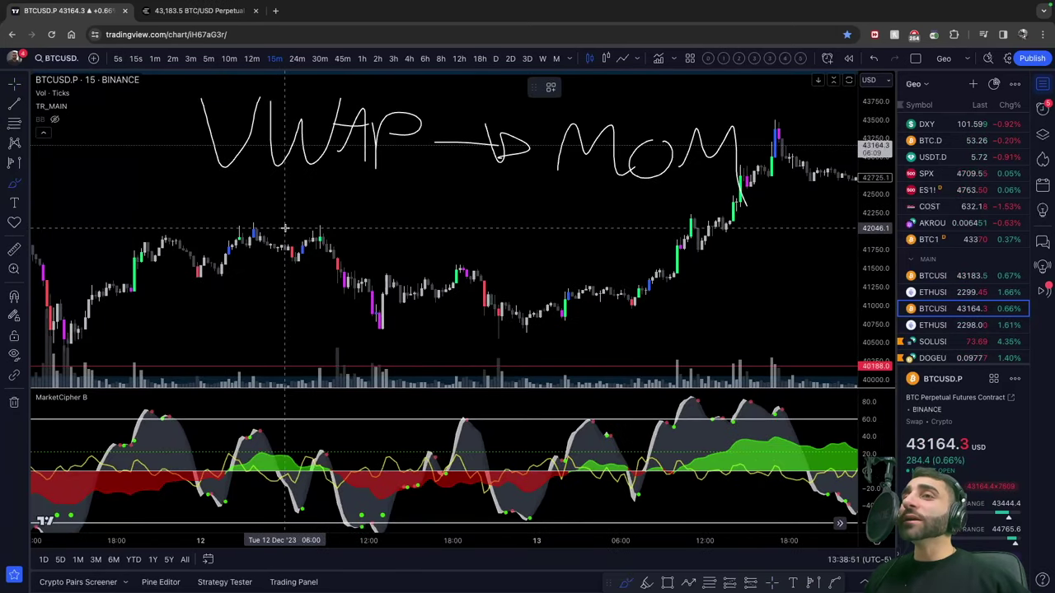
Write 'MOM → DMF' beneath the VWAP note, then maximize the MarketCipher B pane again
{"action": "mouse_move", "coordinate": [211, 183]}
{"action": "left_mouse_down"}
{"action": "mouse_move", "coordinate": [208, 243]}
{"action": "mouse_move", "coordinate": [277, 221]}
{"action": "mouse_move", "coordinate": [278, 235]}
{"action": "left_mouse_up"}
{"action": "left_click_drag", "start_coordinate": [298, 191], "coordinate": [302, 188]}
{"action": "mouse_move", "coordinate": [333, 254]}
{"action": "left_mouse_down"}
{"action": "mouse_move", "coordinate": [362, 202]}
{"action": "mouse_move", "coordinate": [384, 257]}
{"action": "mouse_move", "coordinate": [443, 227]}
{"action": "mouse_move", "coordinate": [463, 239]}
{"action": "mouse_move", "coordinate": [527, 215]}
{"action": "mouse_move", "coordinate": [544, 255]}
{"action": "left_mouse_up"}
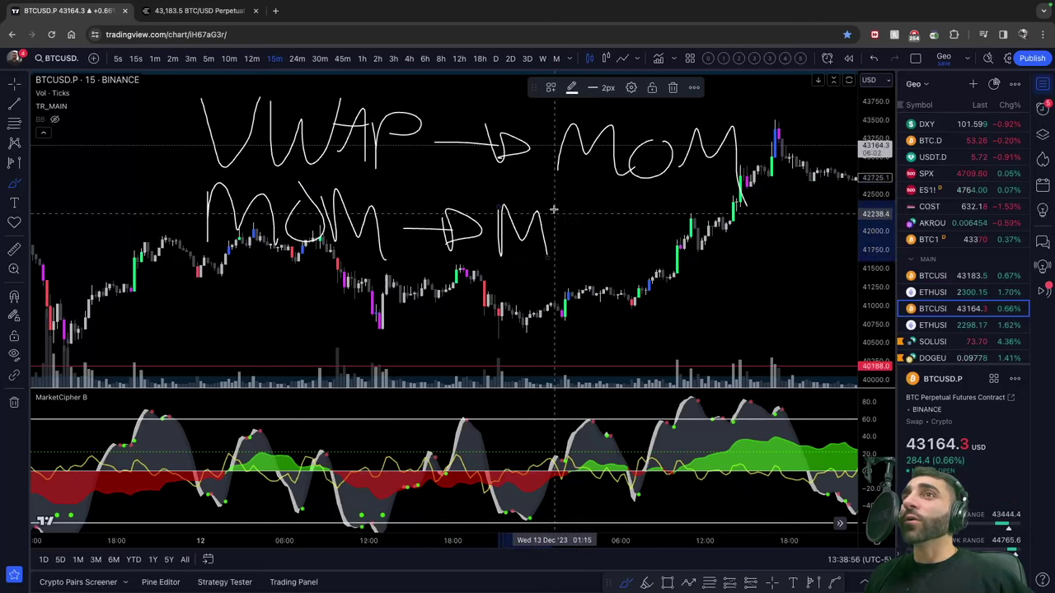
{"action": "mouse_move", "coordinate": [555, 207]}
{"action": "left_mouse_down"}
{"action": "mouse_move", "coordinate": [559, 256]}
{"action": "mouse_move", "coordinate": [593, 208]}
{"action": "left_mouse_up"}
{"action": "left_click_drag", "start_coordinate": [567, 235], "coordinate": [617, 229]}
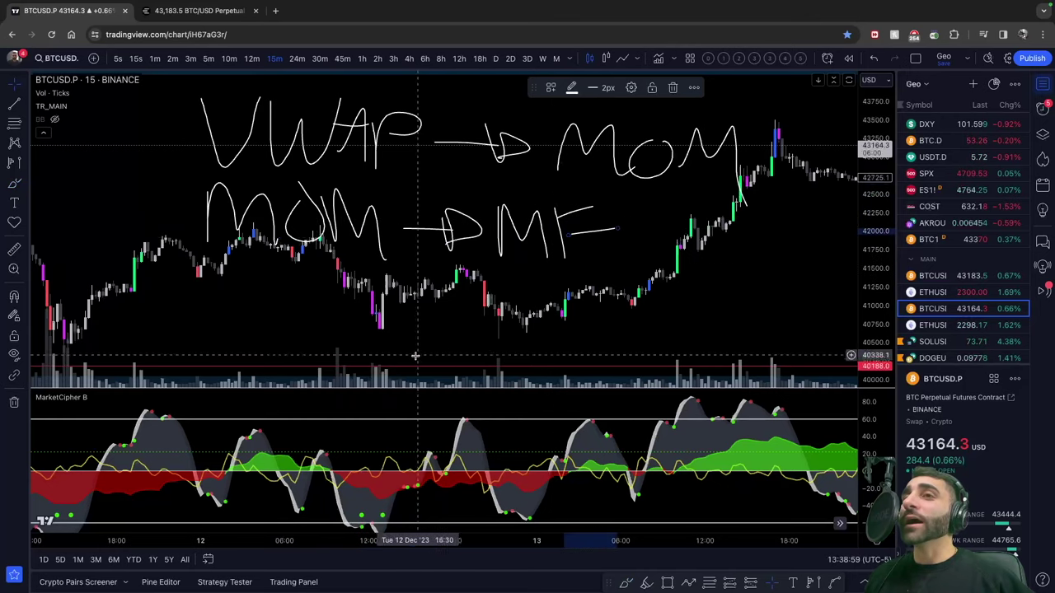
{"action": "double_click", "coordinate": [410, 423]}
{"action": "scroll", "coordinate": [416, 387], "scroll_direction": "up", "scroll_amount": 3}
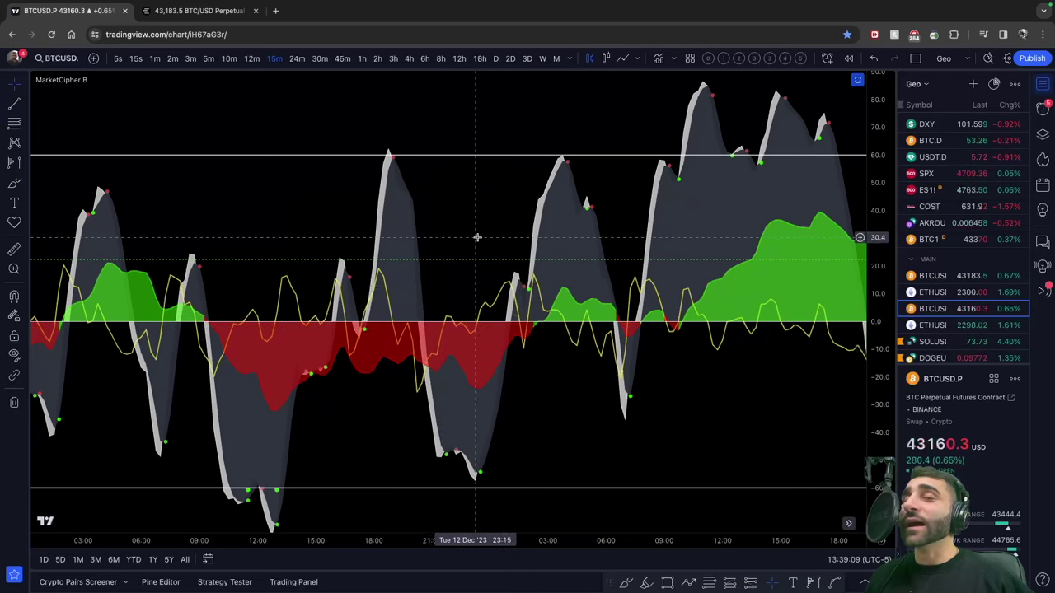
Restore the MarketCipher B pane below the price candles and zoom the chart out
{"action": "double_click", "coordinate": [511, 349]}
{"action": "scroll", "coordinate": [528, 330], "scroll_direction": "left", "scroll_amount": 5}
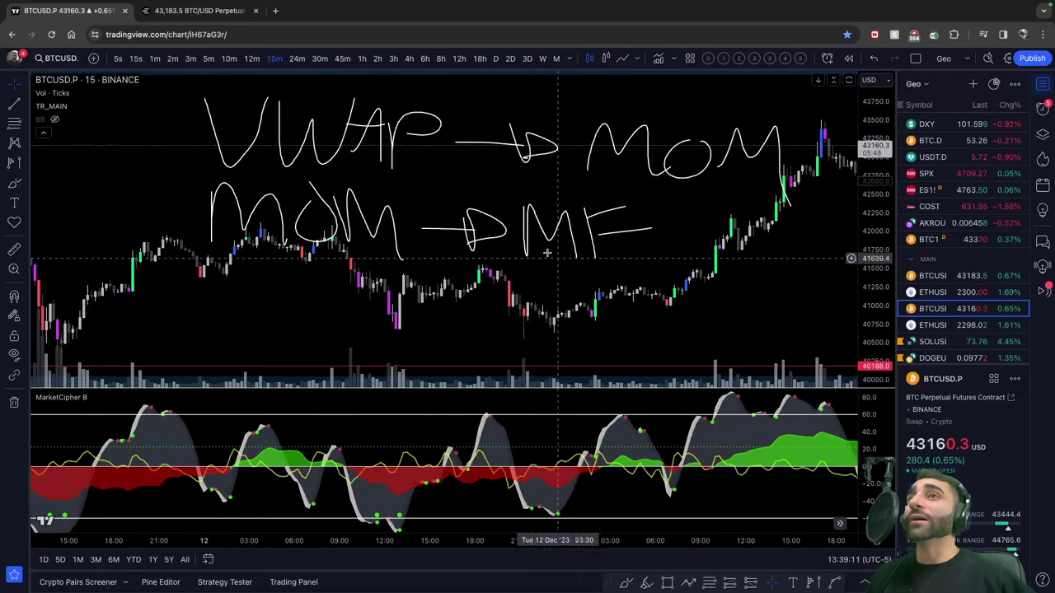
{"action": "scroll", "coordinate": [627, 285], "scroll_direction": "down", "scroll_amount": 3}
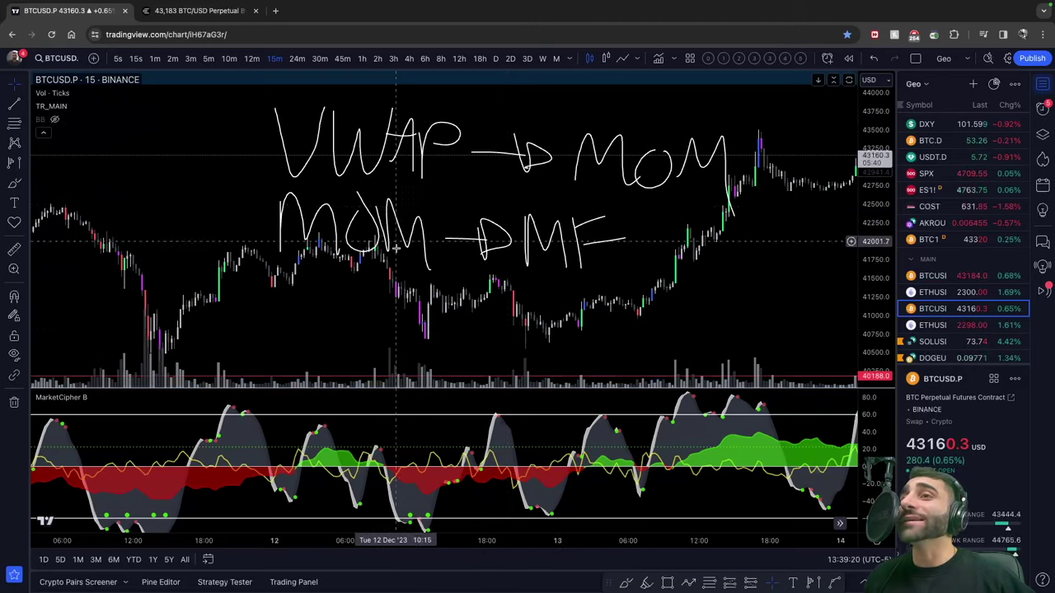
{"action": "scroll", "coordinate": [395, 248], "scroll_direction": "down", "scroll_amount": 3}
{"action": "scroll", "coordinate": [470, 337], "scroll_direction": "right", "scroll_amount": 2}
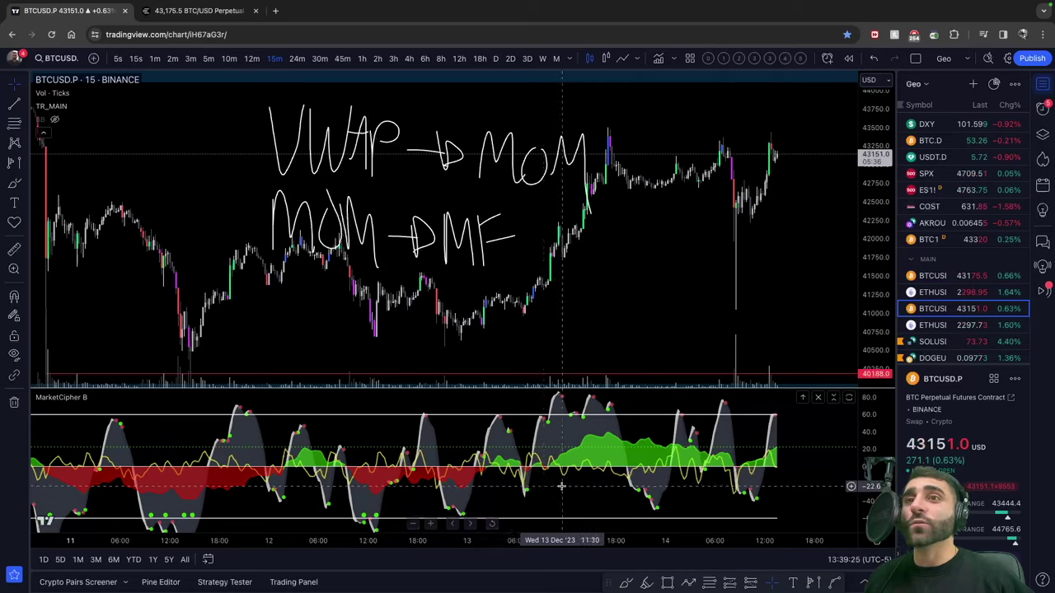
{"action": "scroll", "coordinate": [560, 486], "scroll_direction": "right", "scroll_amount": 1}
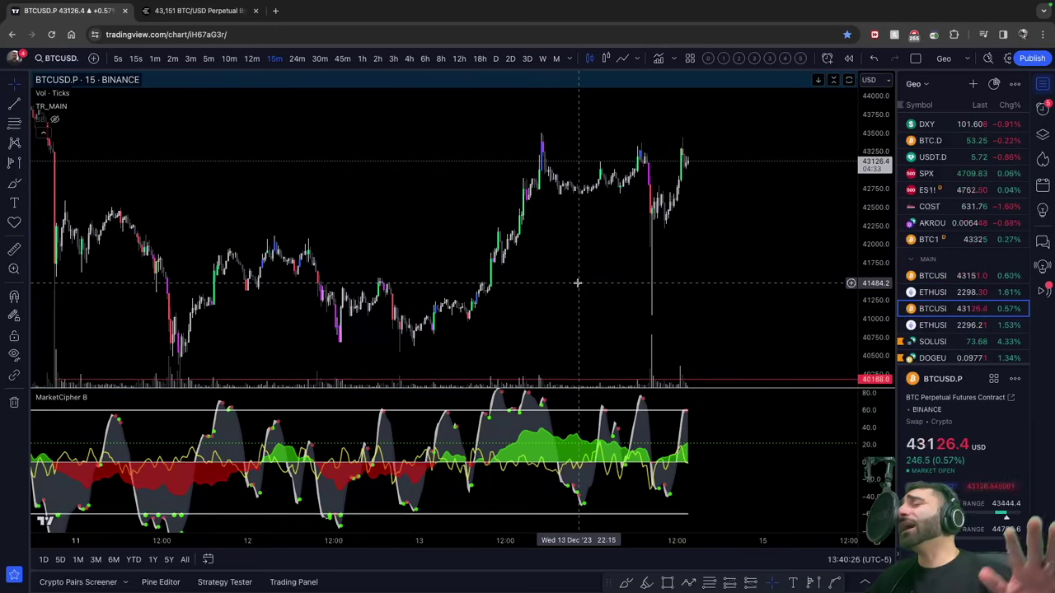
{"action": "scroll", "coordinate": [572, 281], "scroll_direction": "up", "scroll_amount": 2}
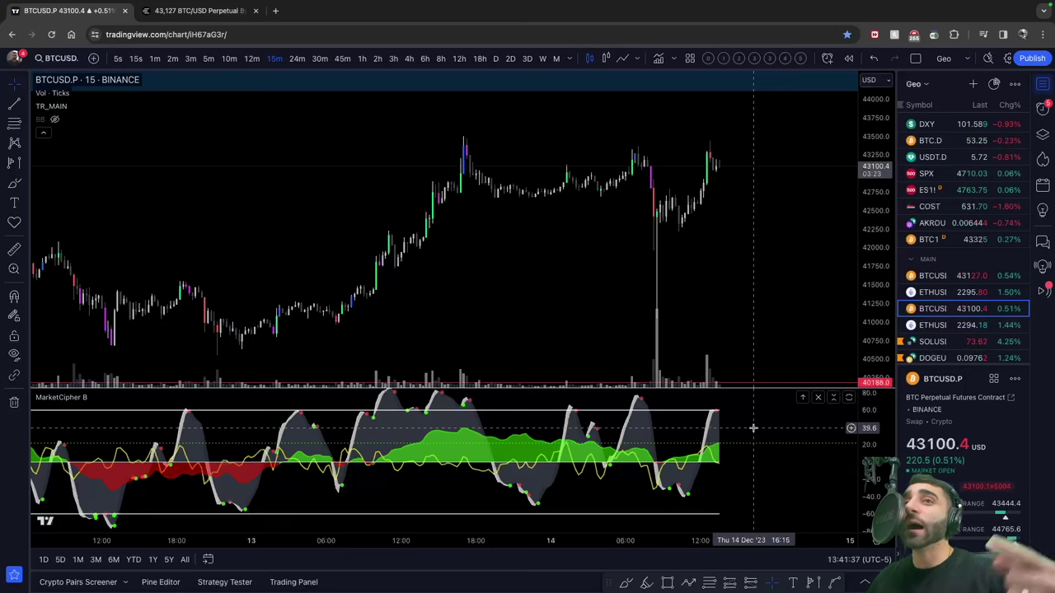
Switch the chart to the 60-minute interval and briefly measure the red candle's drop
{"action": "type", "text": "60"}
{"action": "key", "text": "Return"}
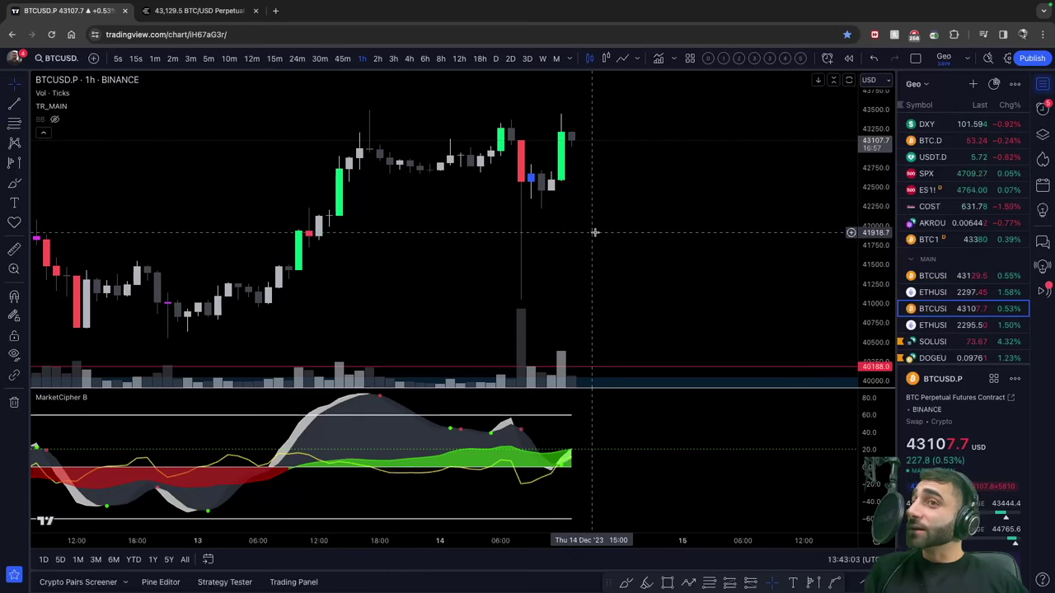
{"action": "scroll", "coordinate": [595, 232], "scroll_direction": "down", "scroll_amount": 2}
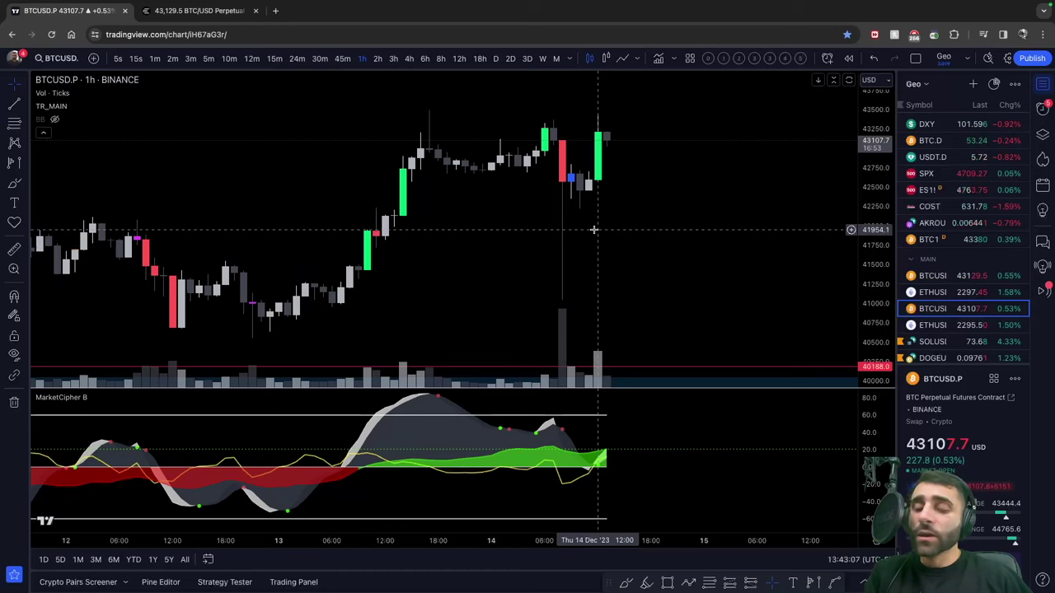
{"action": "scroll", "coordinate": [542, 435], "scroll_direction": "up", "scroll_amount": 1}
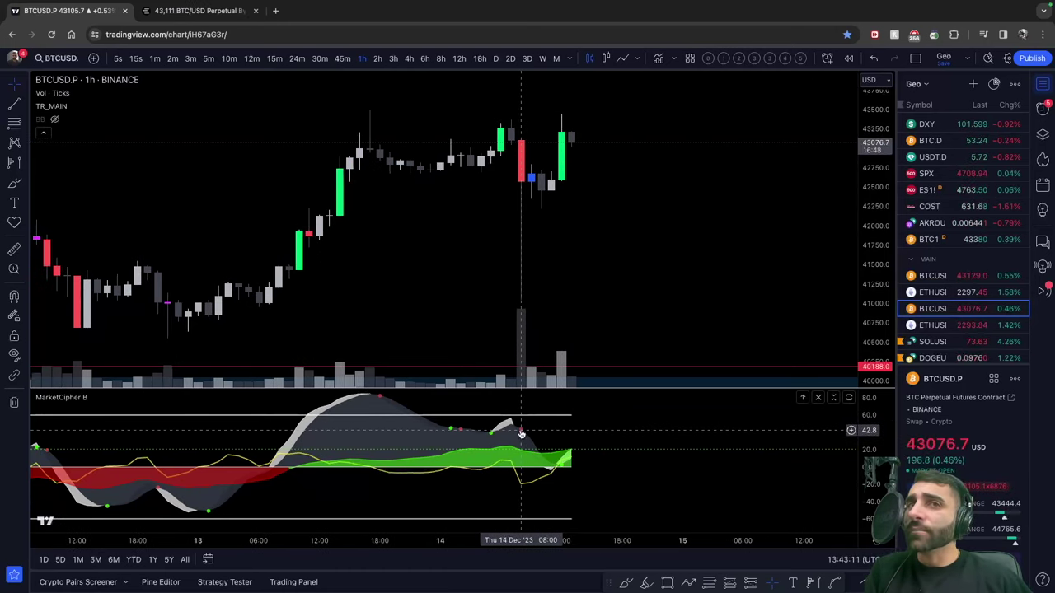
{"action": "scroll", "coordinate": [569, 302], "scroll_direction": "up", "scroll_amount": 2}
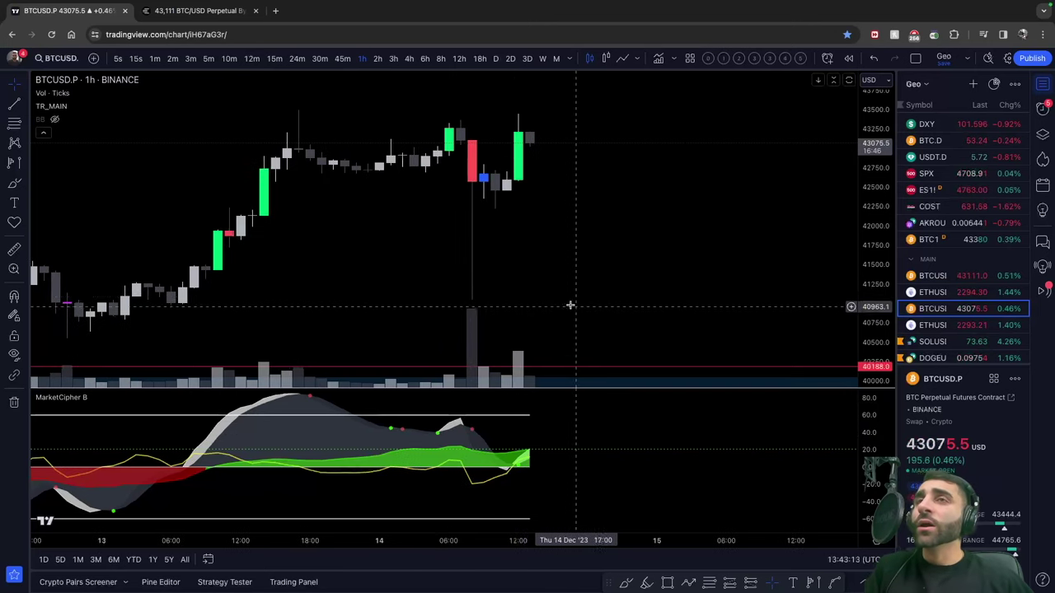
{"action": "left_click", "coordinate": [476, 119], "text": "shift"}
{"action": "left_click", "coordinate": [481, 308]}
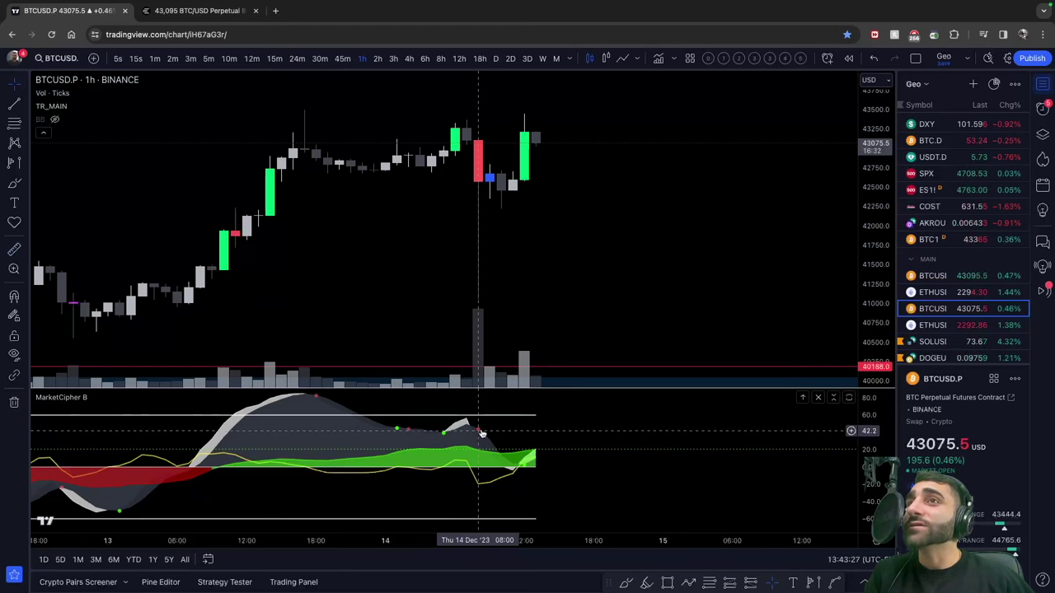
Sketch freehand brush marks around the latest wave peak and recent candle, undoing one loop
{"action": "scroll", "coordinate": [645, 269], "scroll_direction": "down", "scroll_amount": 2}
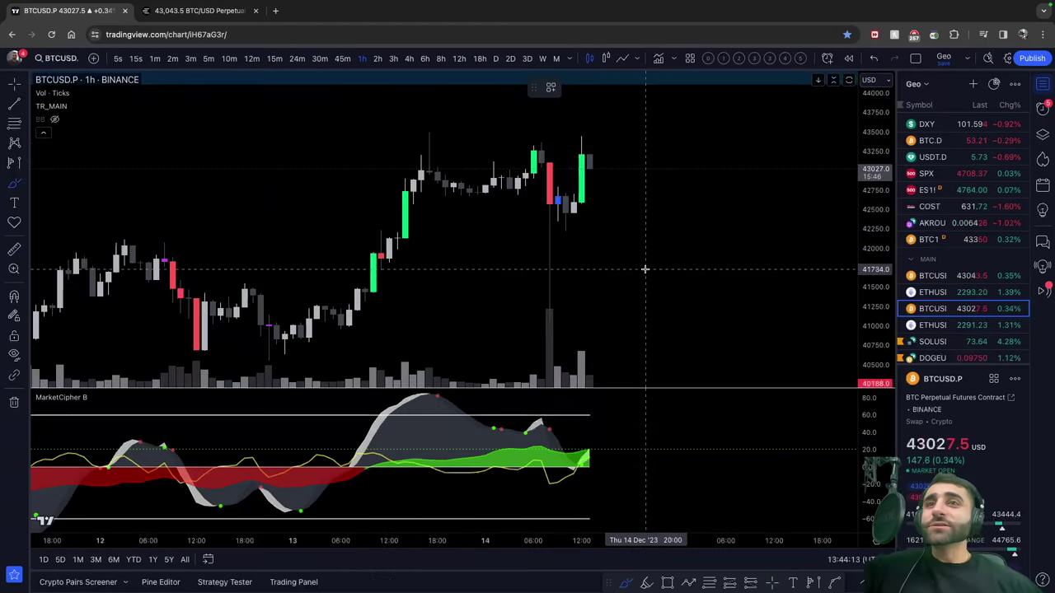
{"action": "left_click_drag", "start_coordinate": [550, 414], "coordinate": [573, 422]}
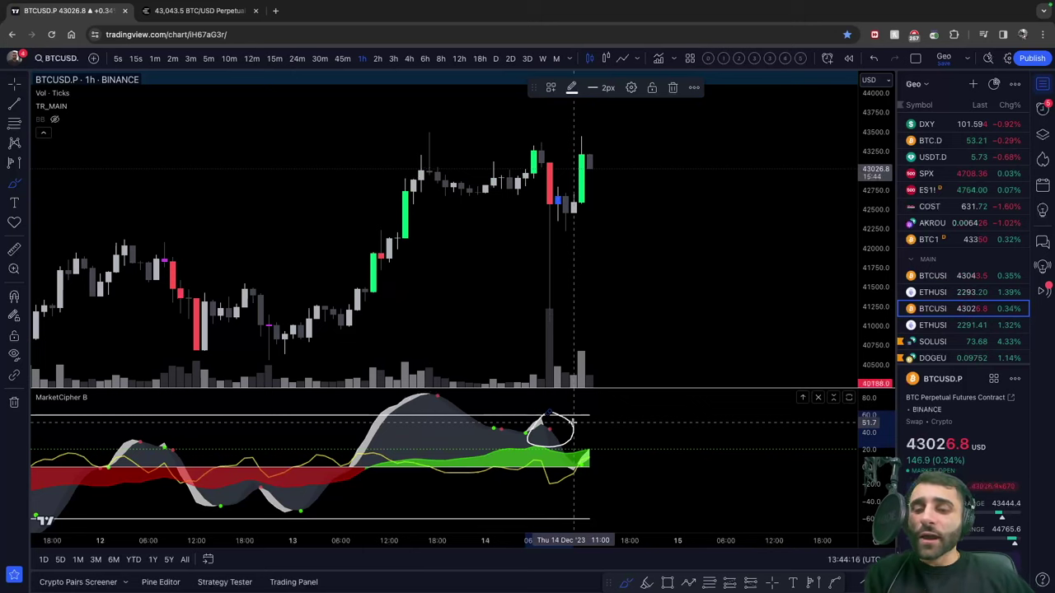
{"action": "key", "text": "ctrl+z"}
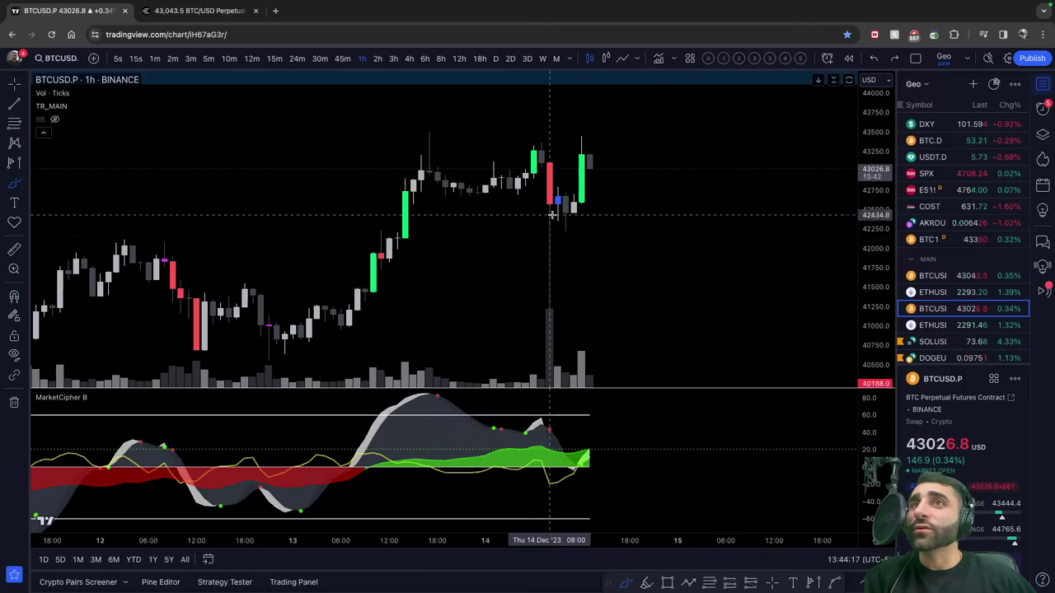
{"action": "mouse_move", "coordinate": [522, 254]}
{"action": "left_mouse_down"}
{"action": "mouse_move", "coordinate": [593, 254]}
{"action": "mouse_move", "coordinate": [576, 255]}
{"action": "mouse_move", "coordinate": [613, 192]}
{"action": "left_mouse_up"}
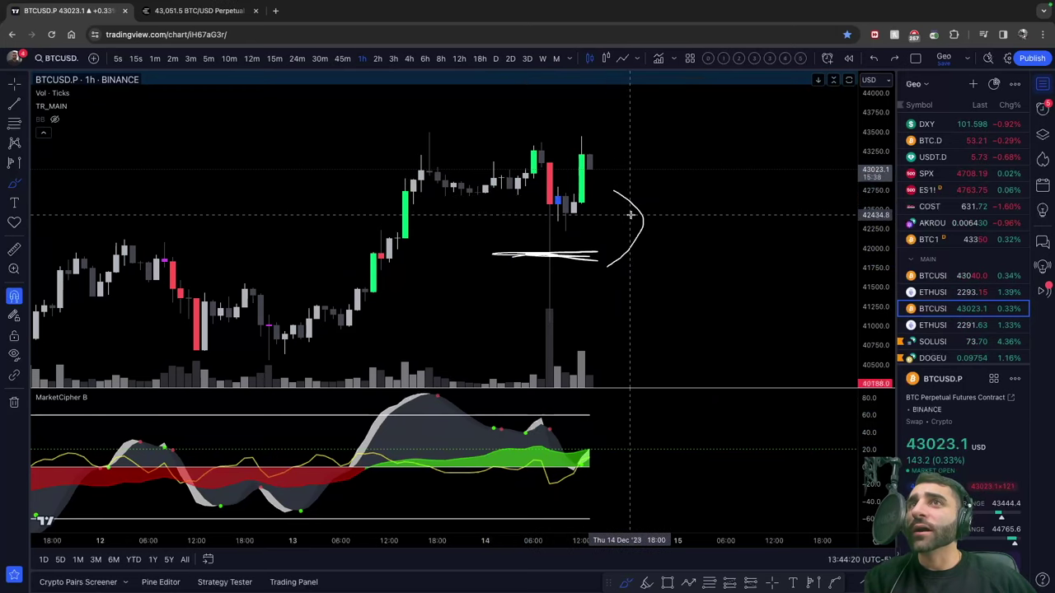
{"action": "mouse_move", "coordinate": [531, 126]}
{"action": "left_mouse_down"}
{"action": "mouse_move", "coordinate": [545, 158]}
{"action": "mouse_move", "coordinate": [529, 125]}
{"action": "left_mouse_up"}
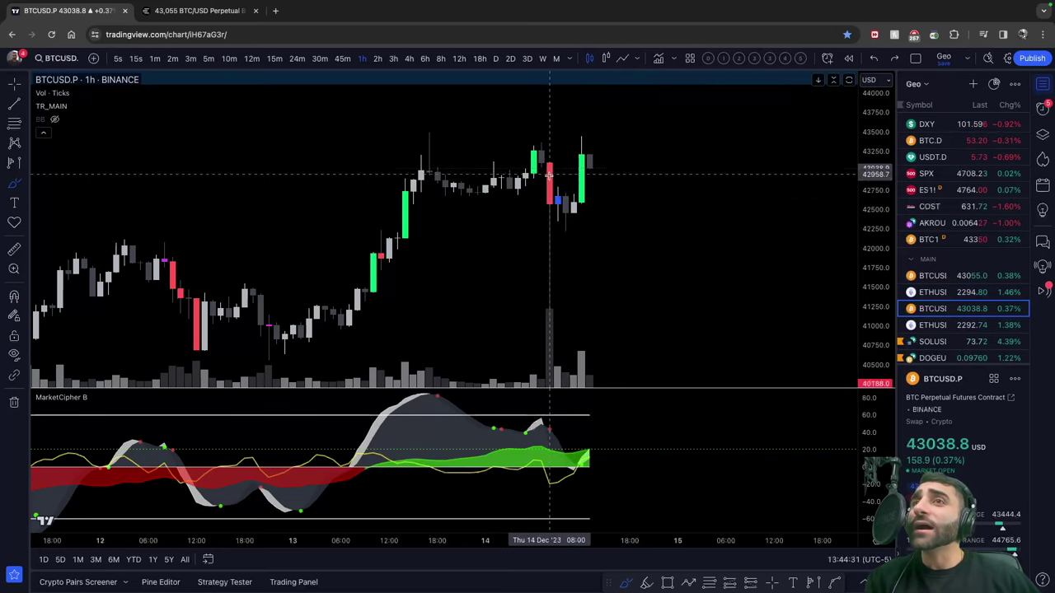
Start bar replay from a Dec 14 bar and step forward four hourly candles
{"action": "left_click", "coordinate": [848, 58]}
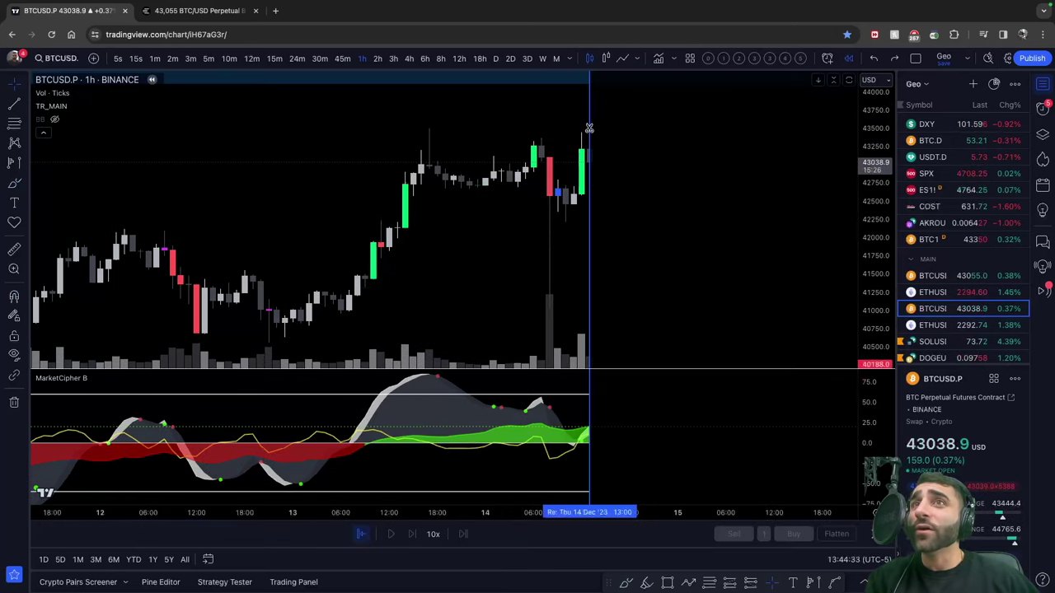
{"action": "left_click", "coordinate": [572, 154]}
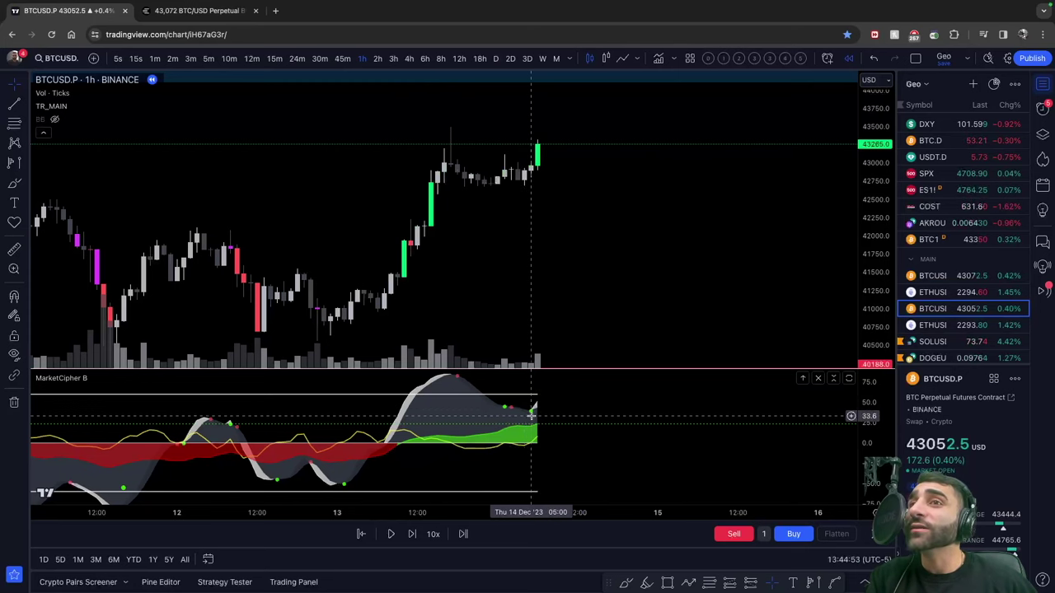
{"action": "key", "text": "shift+Right"}
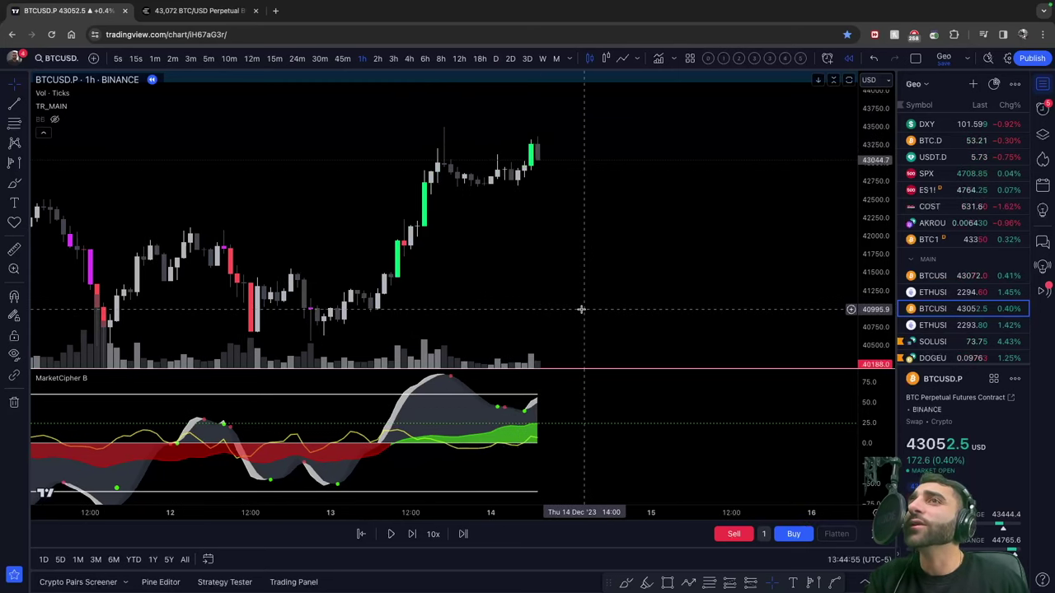
{"action": "key", "text": "shift+Right"}
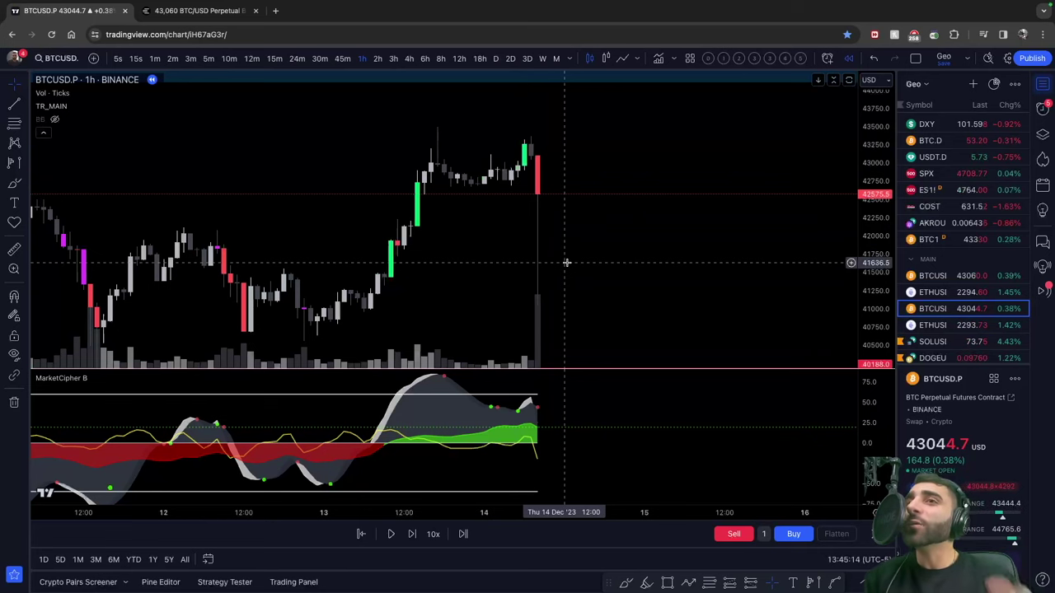
{"action": "key", "text": "shift+Right"}
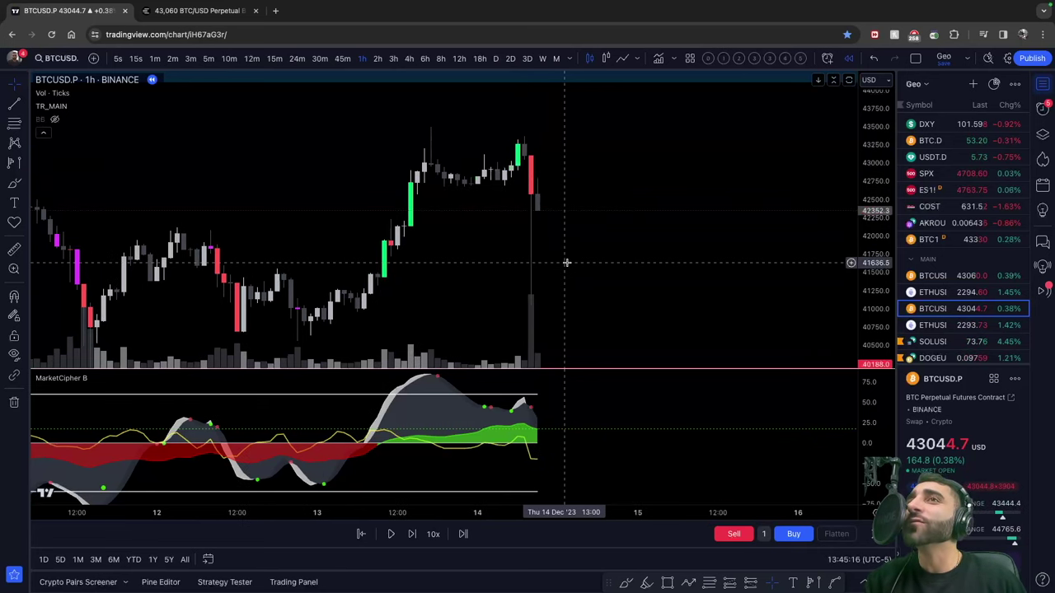
{"action": "key", "text": "shift+Right"}
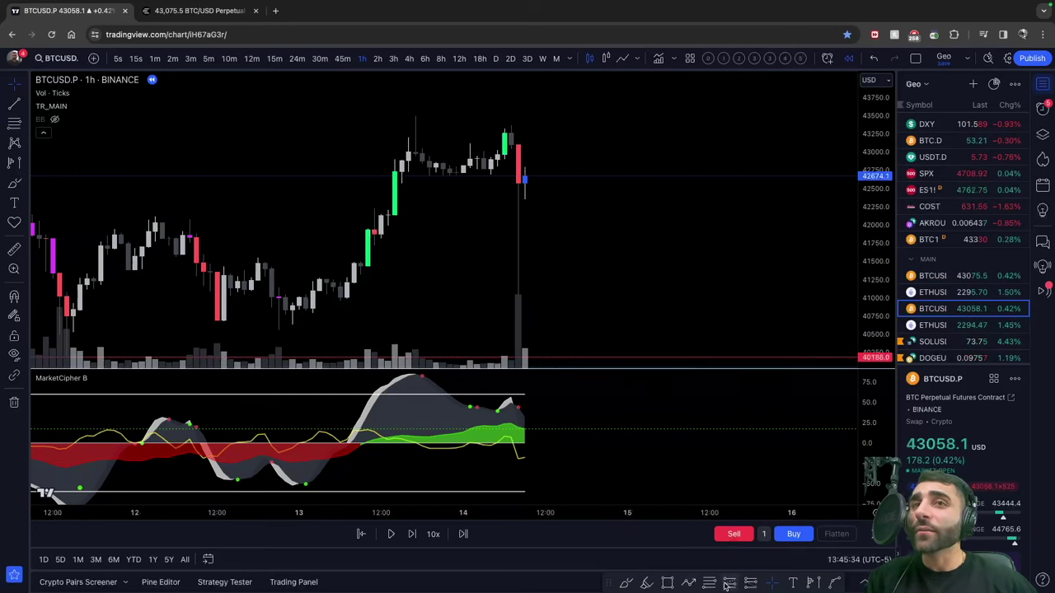
Measure the hourly drop's price range and step the replay forward to the latest bars
{"action": "left_click", "coordinate": [535, 294], "text": "shift"}
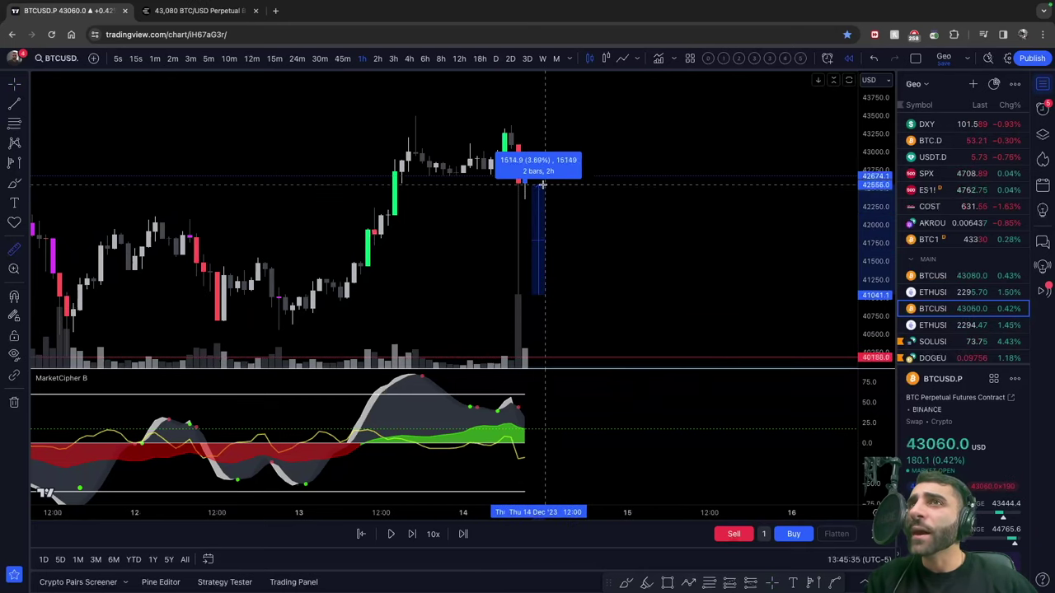
{"action": "left_click", "coordinate": [541, 184]}
{"action": "left_click", "coordinate": [560, 329]}
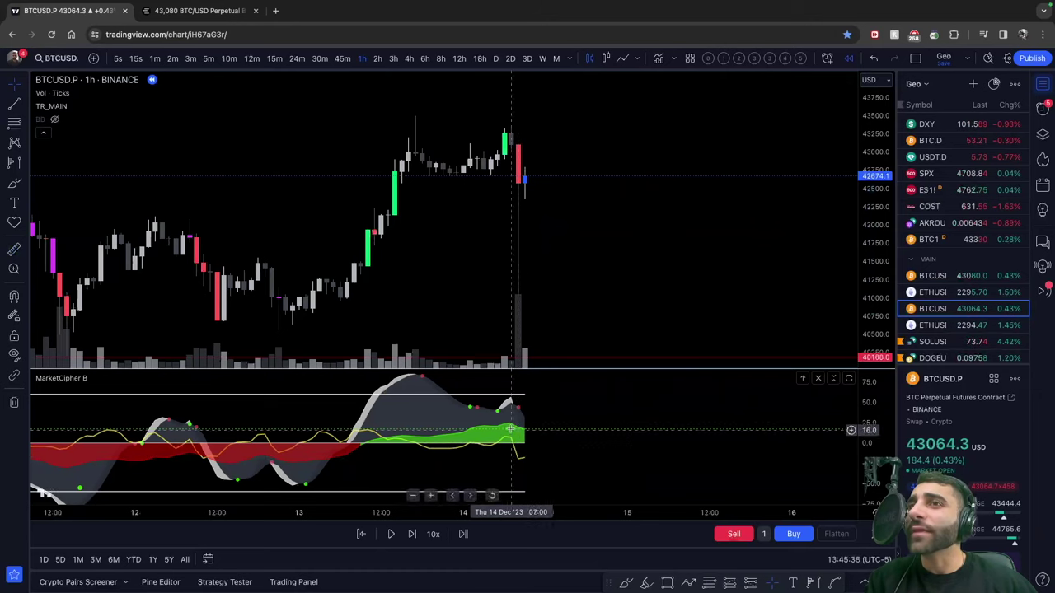
{"action": "key", "text": "shift+Right"}
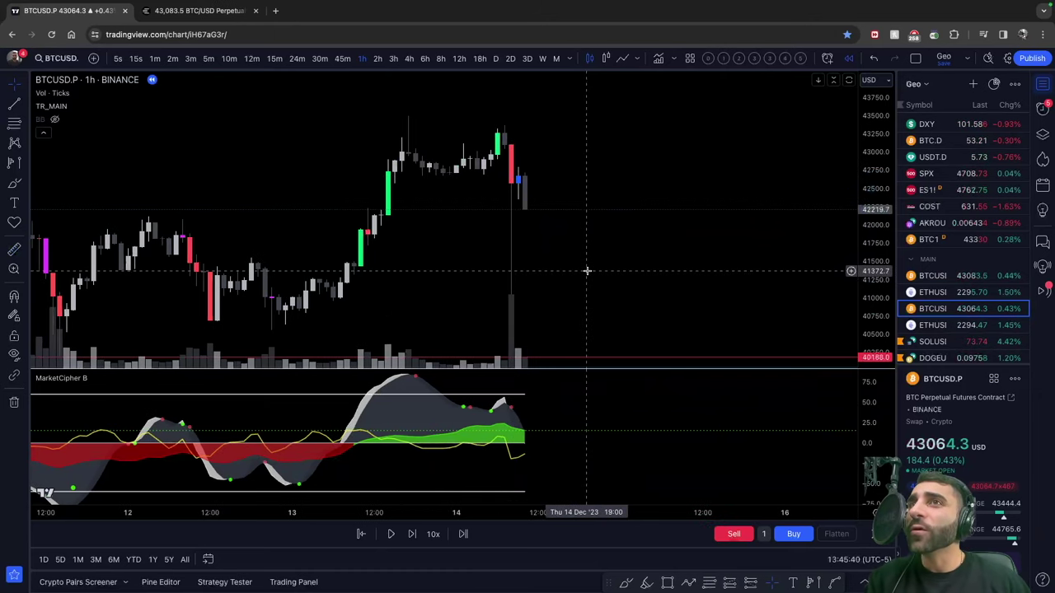
{"action": "key", "text": "shift+Right"}
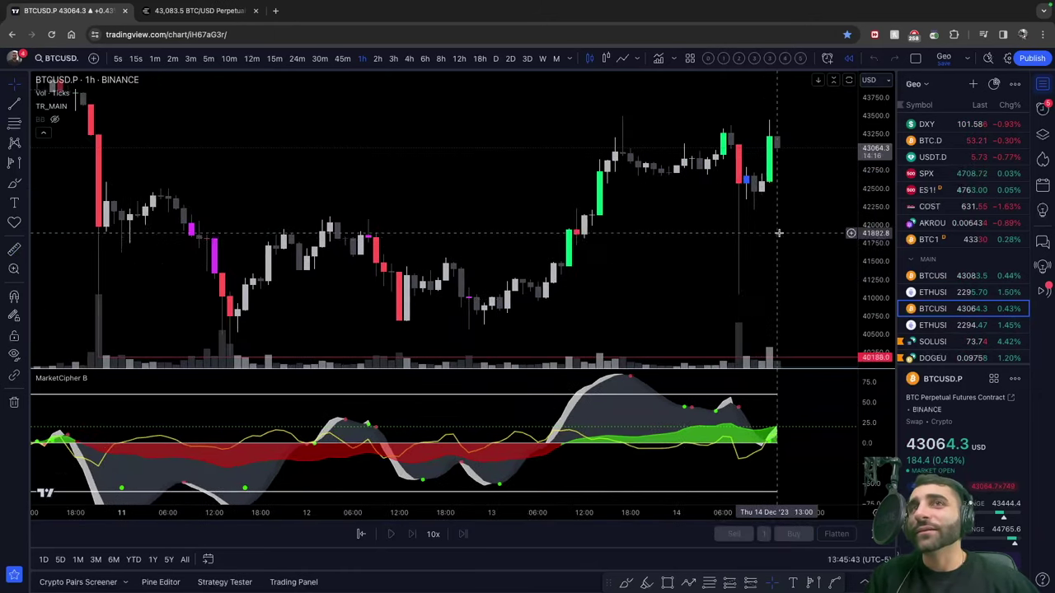
Pan the chart and measure the recent four-bar price range
{"action": "left_click_drag", "start_coordinate": [778, 234], "coordinate": [572, 271]}
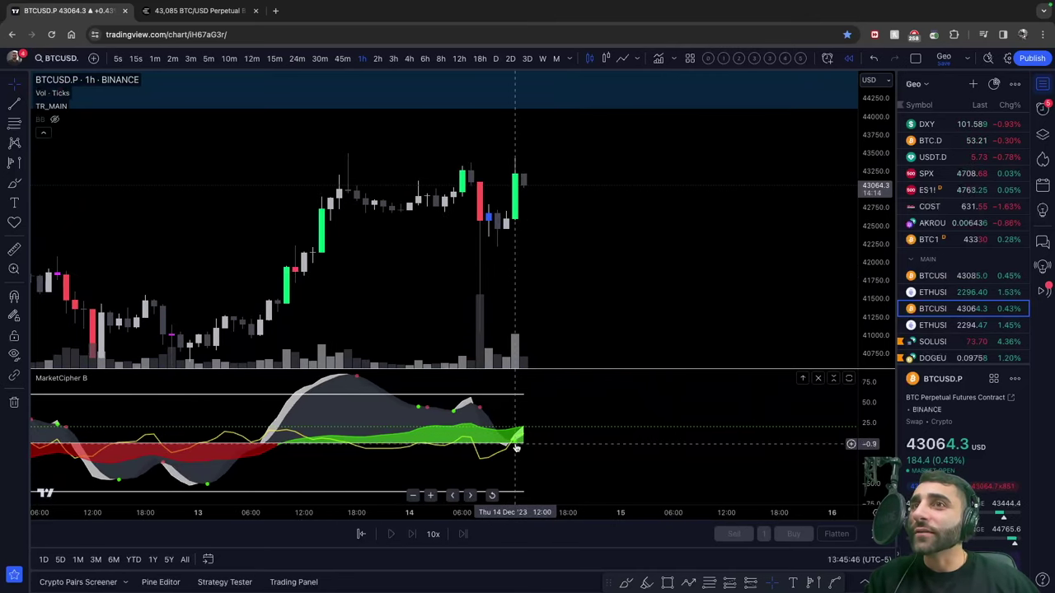
{"action": "left_click_drag", "start_coordinate": [523, 300], "coordinate": [515, 164]}
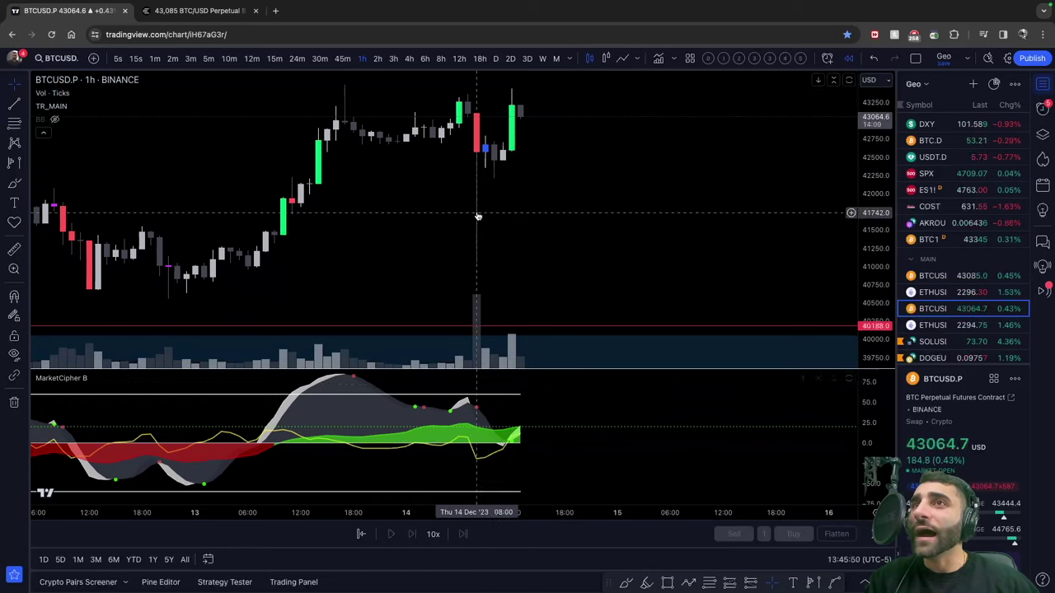
{"action": "left_click", "coordinate": [479, 265], "text": "shift"}
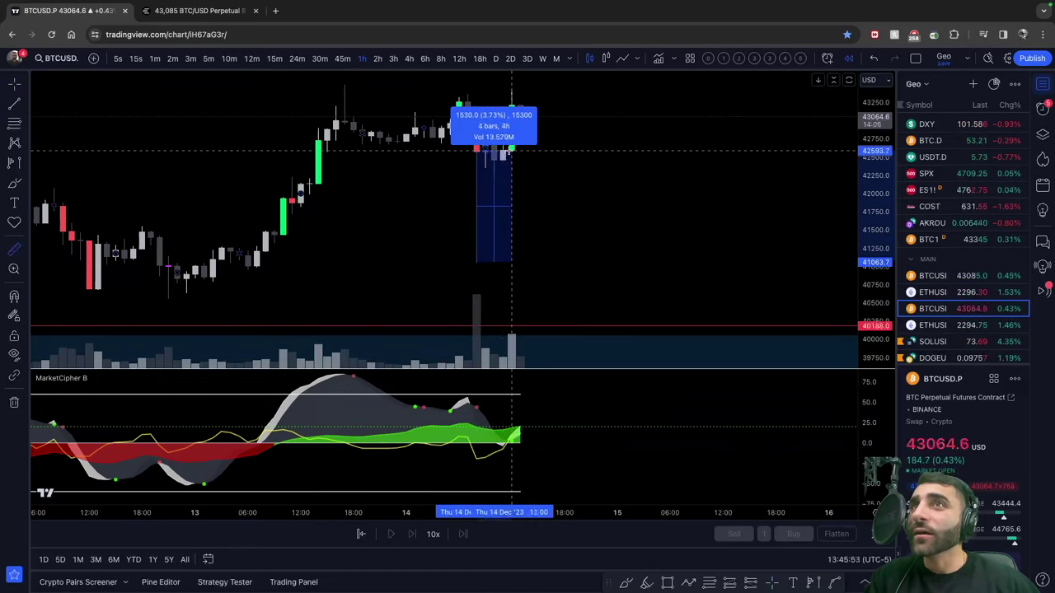
{"action": "left_click", "coordinate": [512, 151]}
{"action": "left_click", "coordinate": [569, 206]}
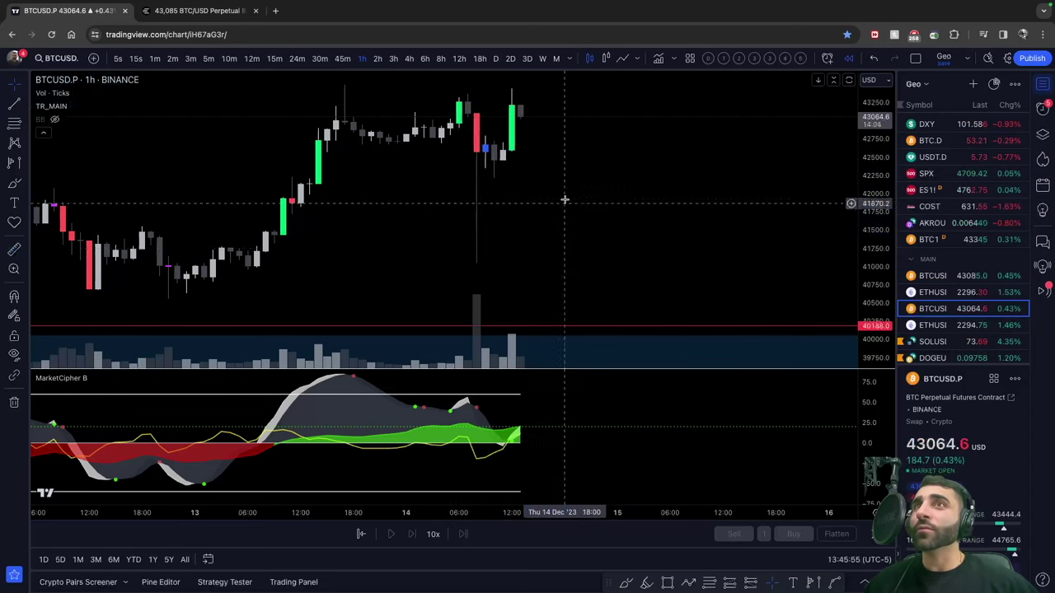
{"action": "scroll", "coordinate": [659, 252], "scroll_direction": "up", "scroll_amount": 3}
{"action": "left_click_drag", "start_coordinate": [587, 262], "coordinate": [643, 286]}
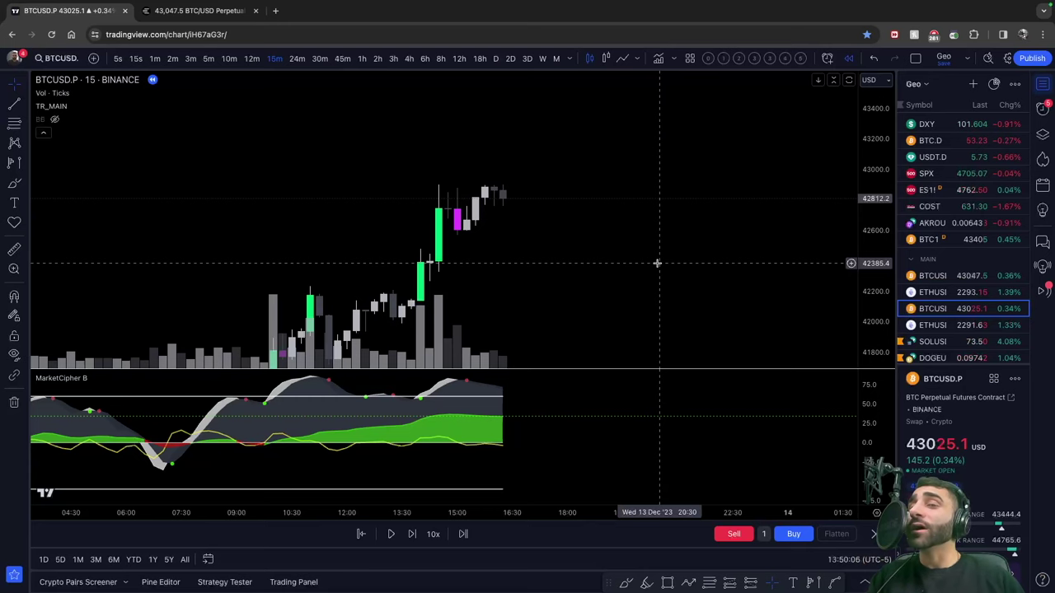
Advance the replay one bar and measure the latest candle's range
{"action": "key", "text": "shift+Right"}
{"action": "key", "text": "shift+Right"}
{"action": "left_click", "coordinate": [492, 212], "text": "shift"}
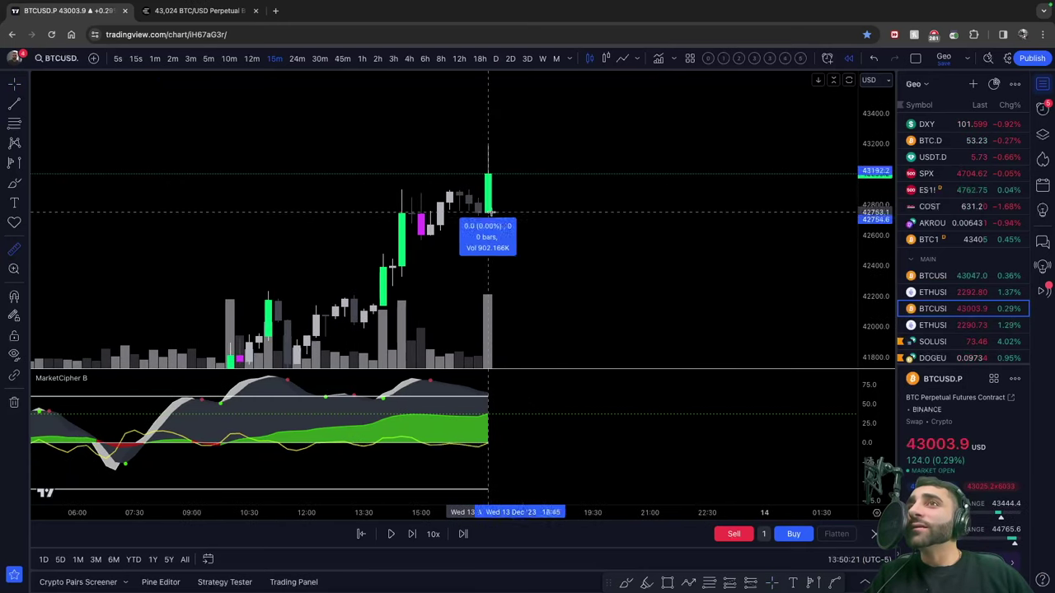
{"action": "left_click", "coordinate": [500, 145]}
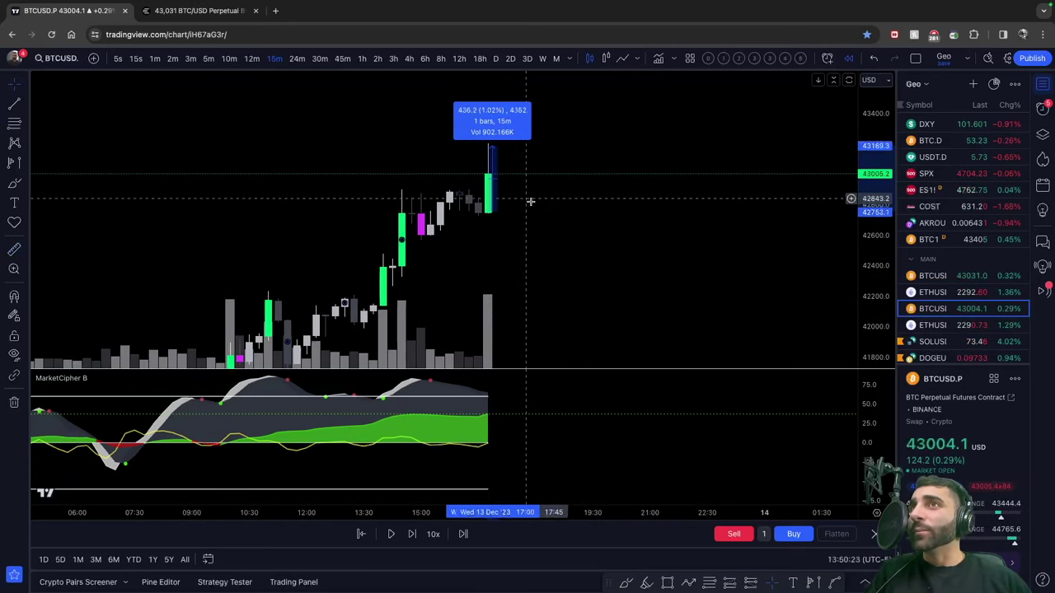
{"action": "left_click", "coordinate": [539, 209]}
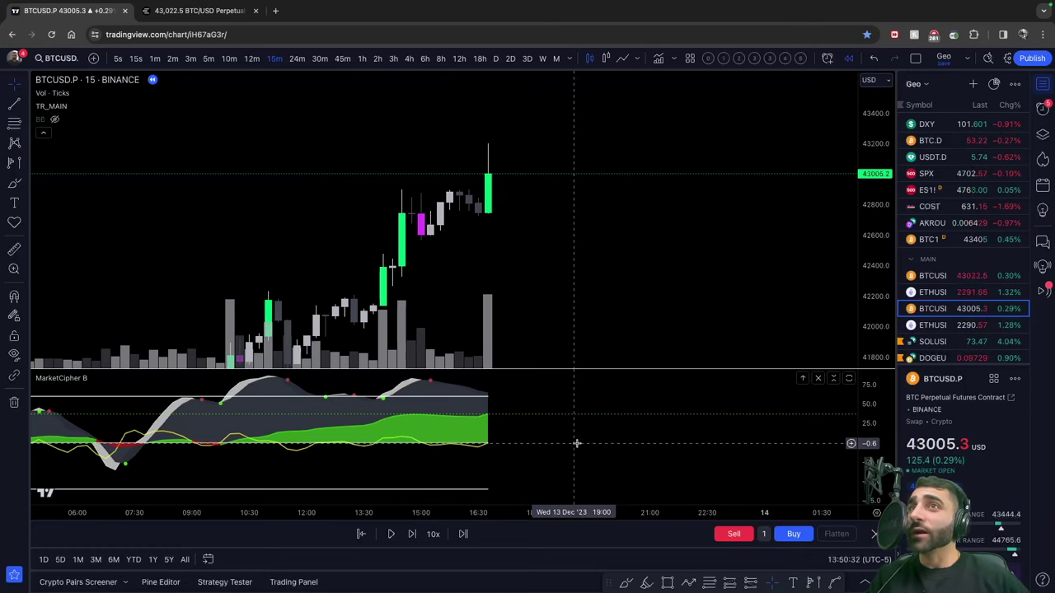
Advance another bar, measure its range, then step the replay two more bars
{"action": "key", "text": "shift+Right"}
{"action": "key", "text": "shift+Right"}
{"action": "key", "text": "shift+Right"}
{"action": "key", "text": "shift+Right"}
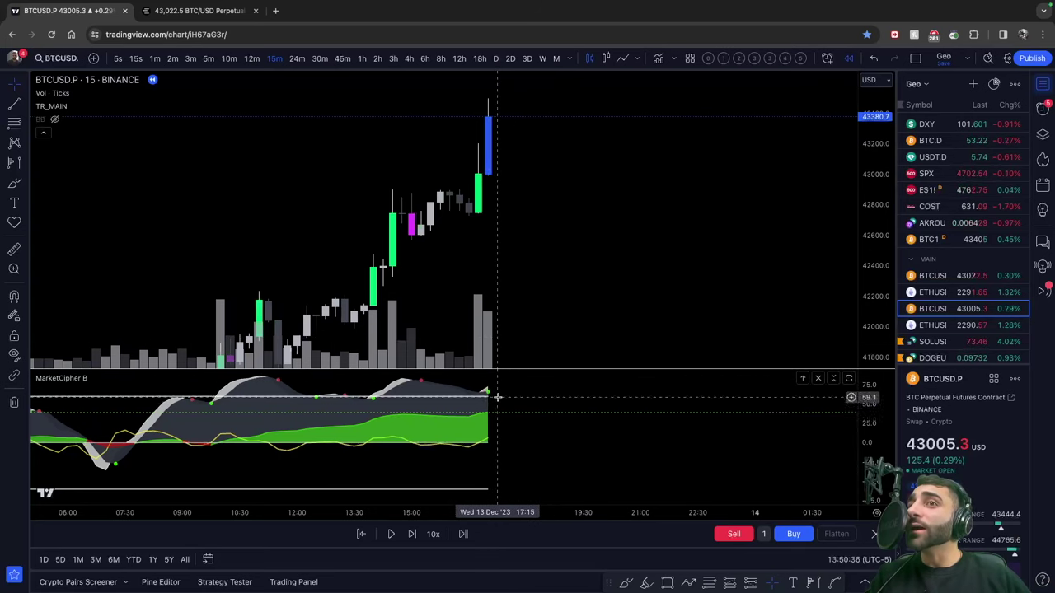
{"action": "left_click", "coordinate": [479, 213], "text": "shift"}
{"action": "left_click", "coordinate": [479, 157]}
{"action": "left_click", "coordinate": [553, 224]}
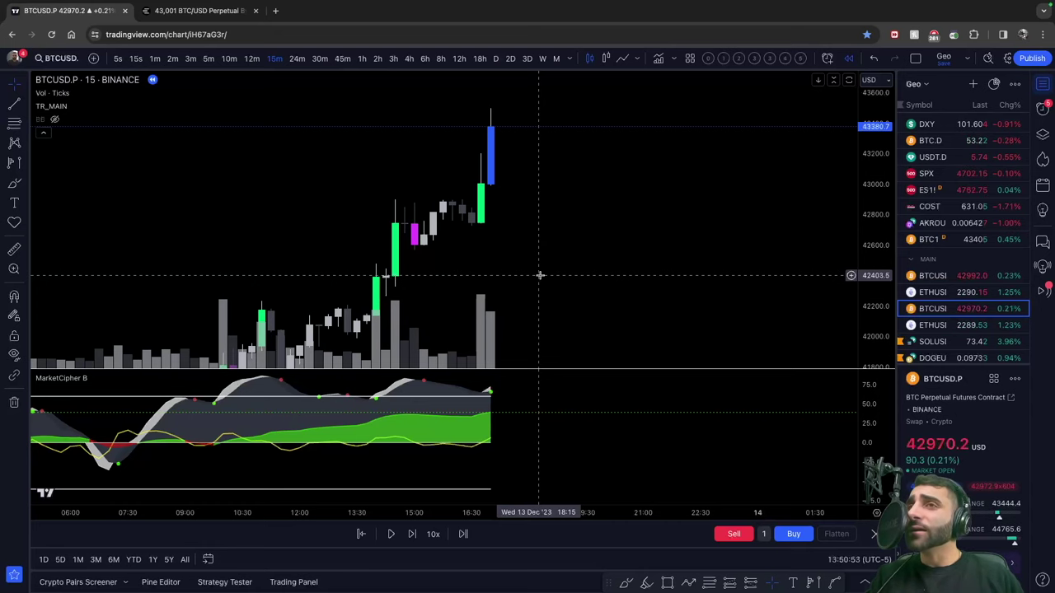
{"action": "scroll", "coordinate": [540, 275], "scroll_direction": "right", "scroll_amount": 2}
{"action": "key", "text": "shift+Right"}
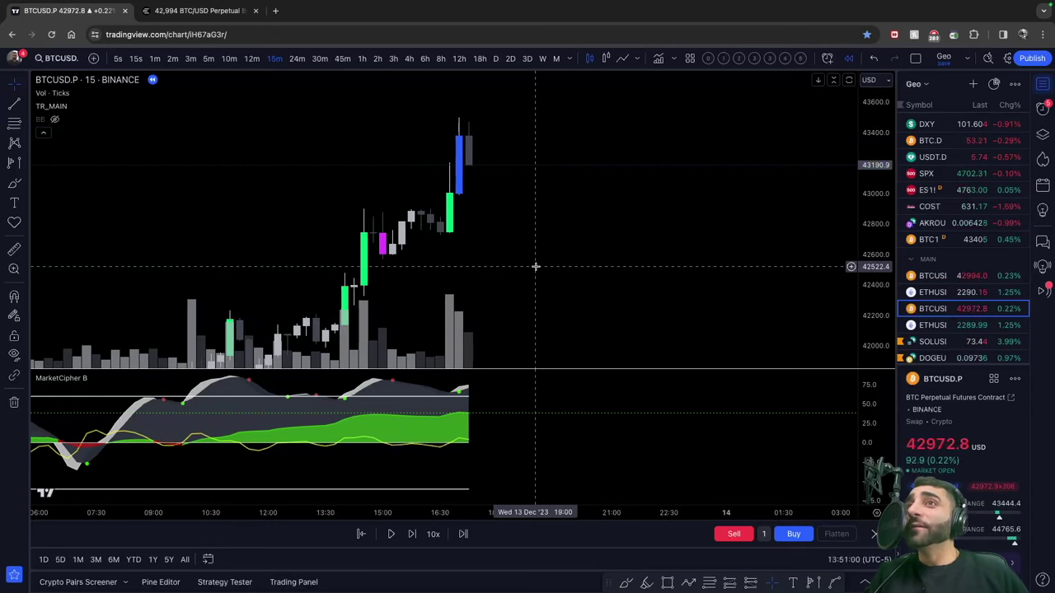
{"action": "key", "text": "shift+Right"}
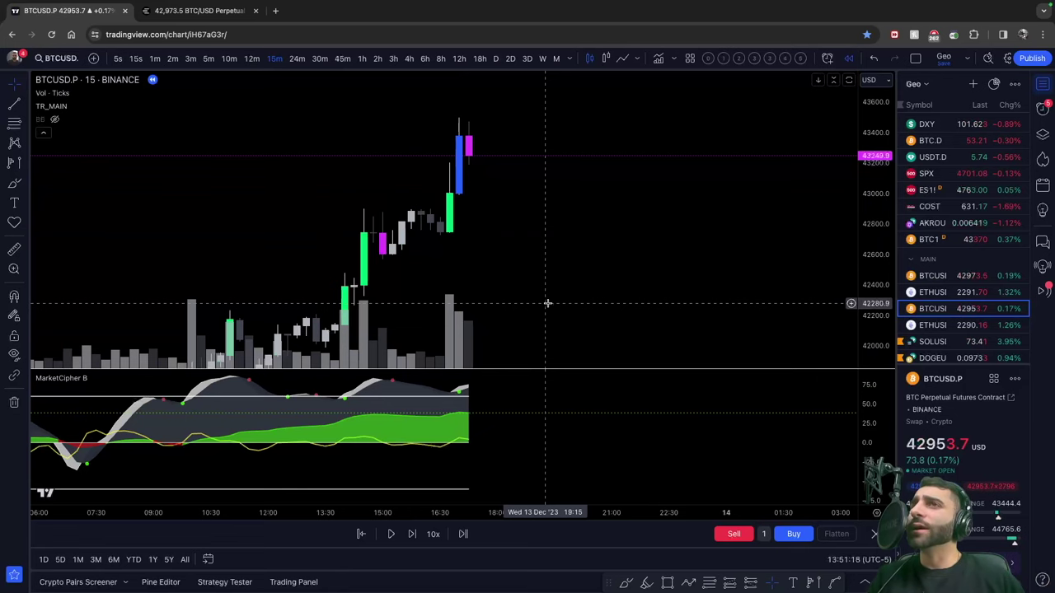
Advance one bar, measure the drop from the top candle's high, then step the replay forward
{"action": "key", "text": "shift+Right"}
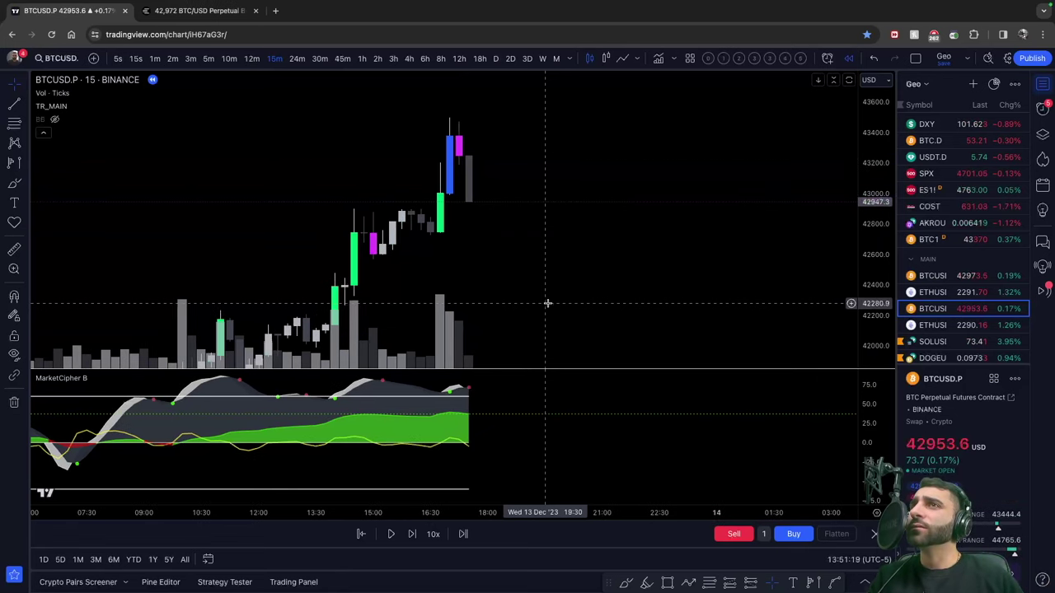
{"action": "left_click", "coordinate": [458, 119], "text": "shift"}
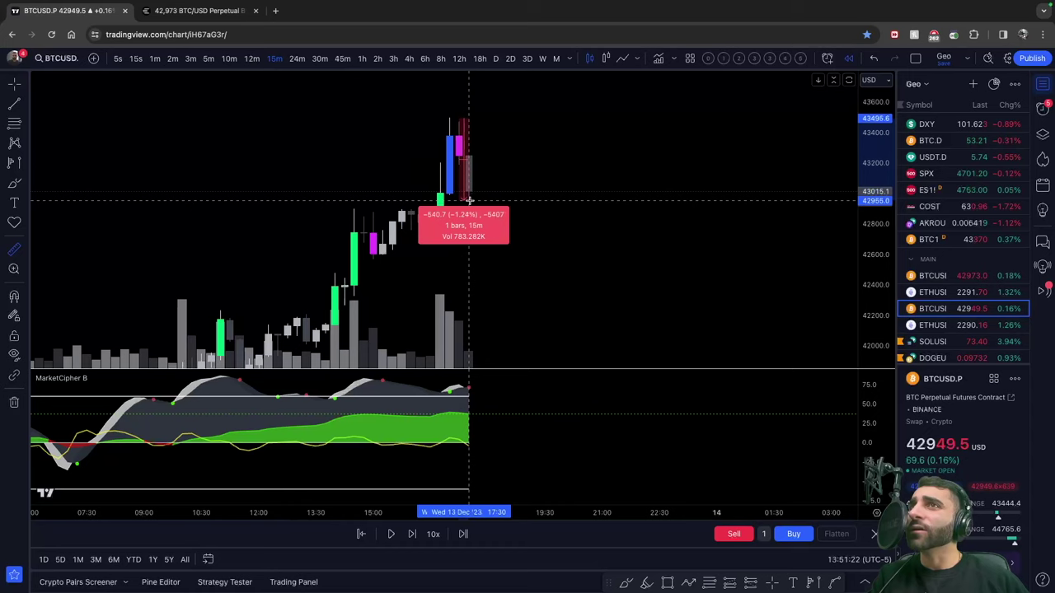
{"action": "left_click", "coordinate": [560, 230]}
{"action": "left_click", "coordinate": [453, 119], "text": "shift"}
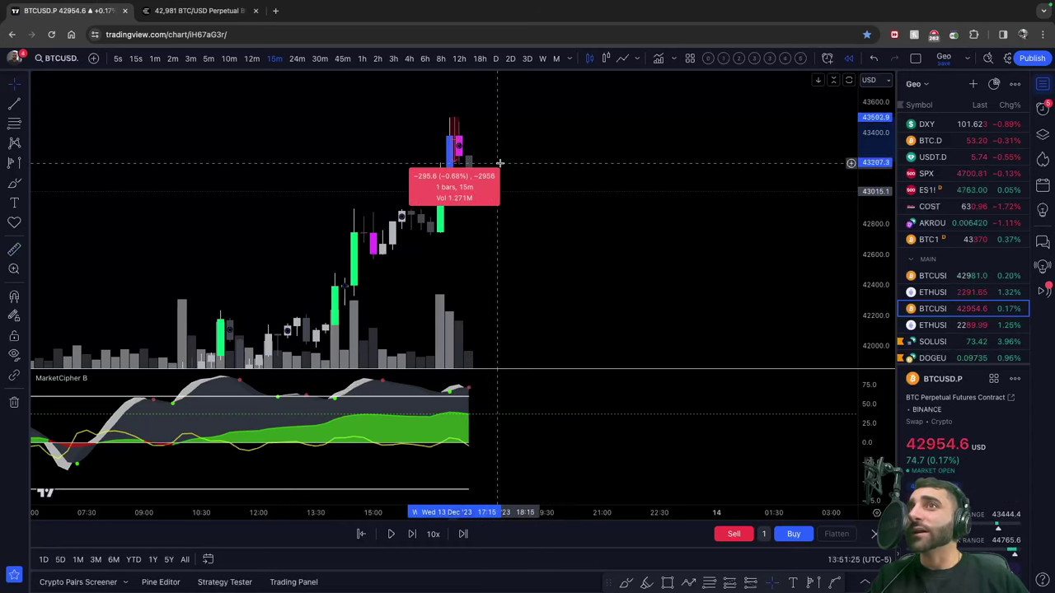
{"action": "left_click", "coordinate": [529, 230]}
{"action": "scroll", "coordinate": [523, 247], "scroll_direction": "up", "scroll_amount": 1}
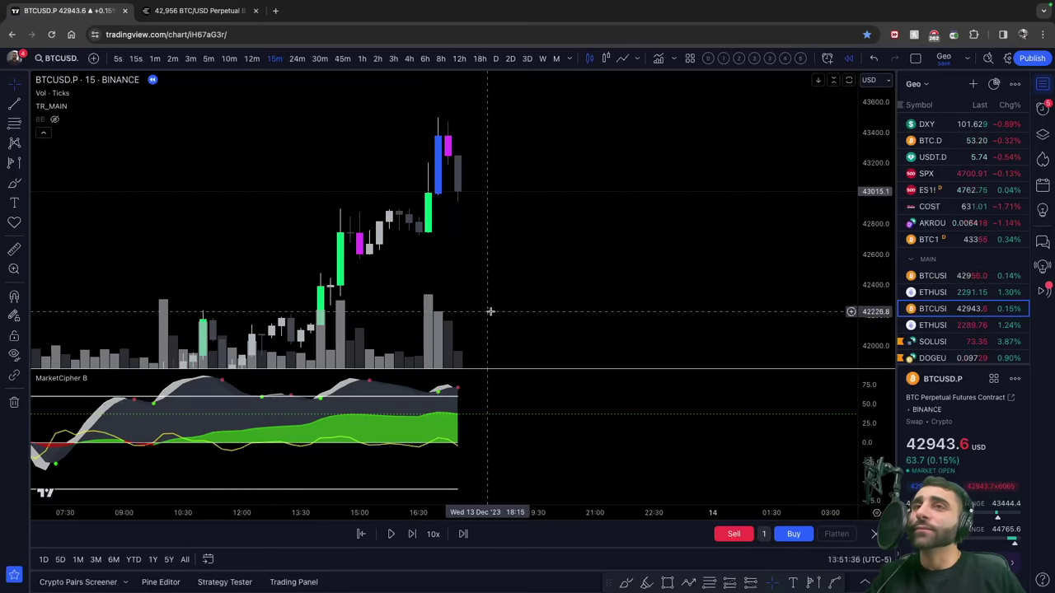
{"action": "left_click", "coordinate": [568, 295]}
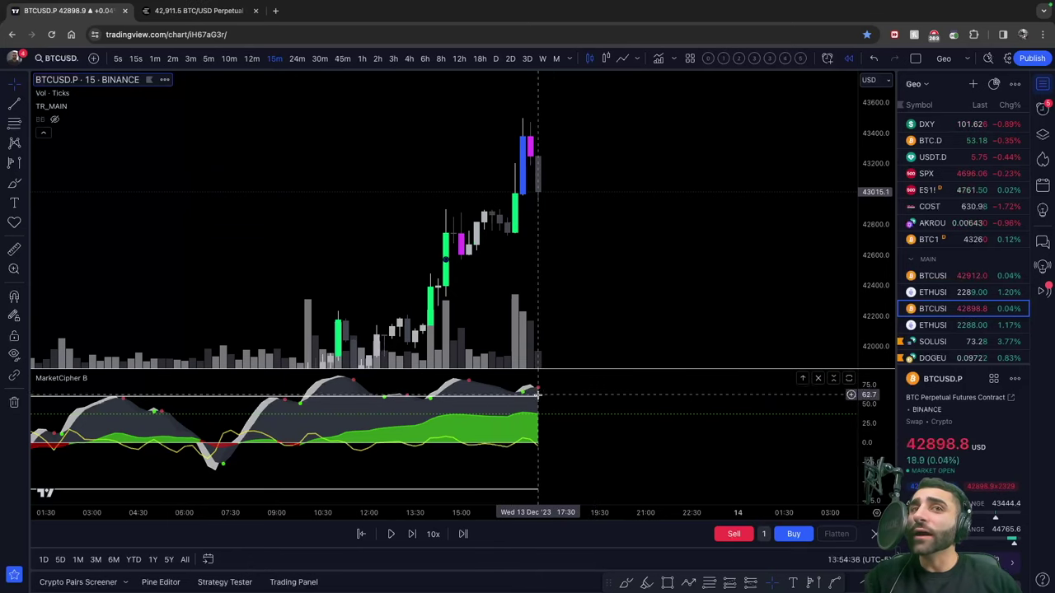
{"action": "left_click", "coordinate": [229, 58]}
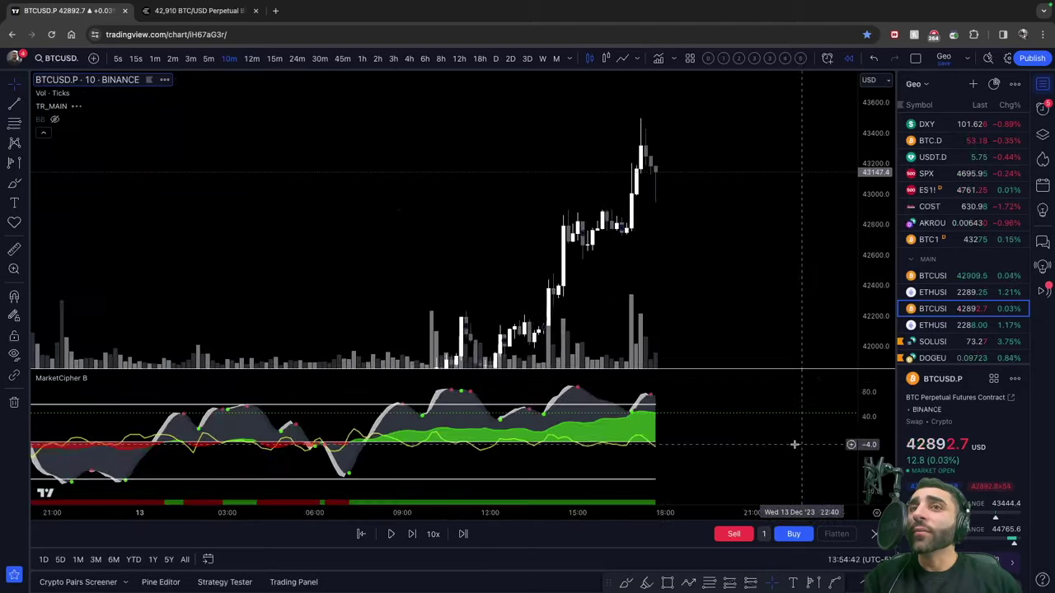
{"action": "scroll", "coordinate": [794, 445], "scroll_direction": "up", "scroll_amount": 3}
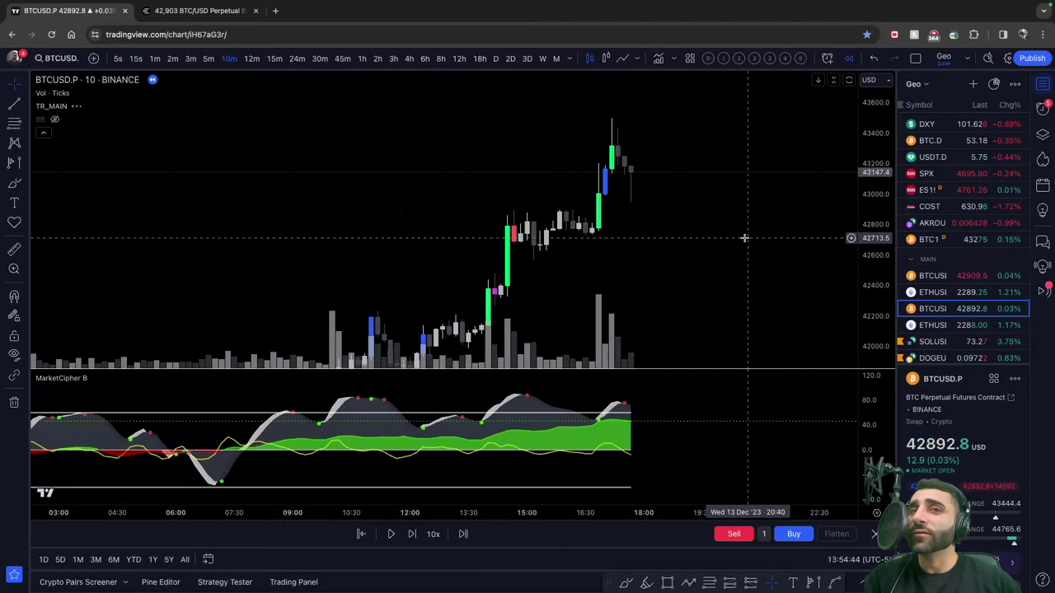
{"action": "scroll", "coordinate": [744, 238], "scroll_direction": "down", "scroll_amount": 2}
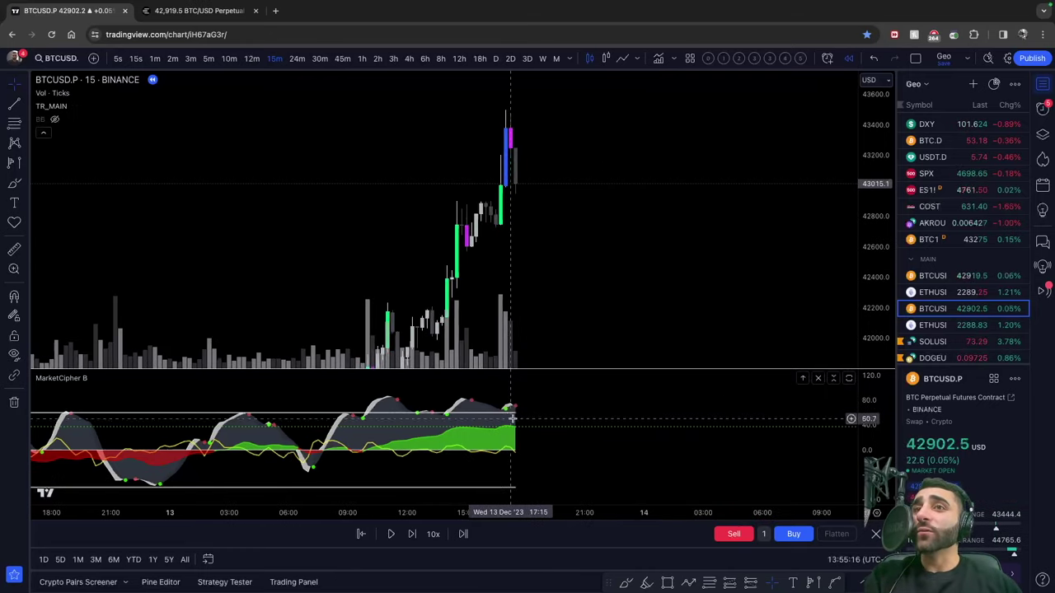
{"action": "left_click", "coordinate": [191, 59]}
{"action": "scroll", "coordinate": [499, 300], "scroll_direction": "down", "scroll_amount": 2}
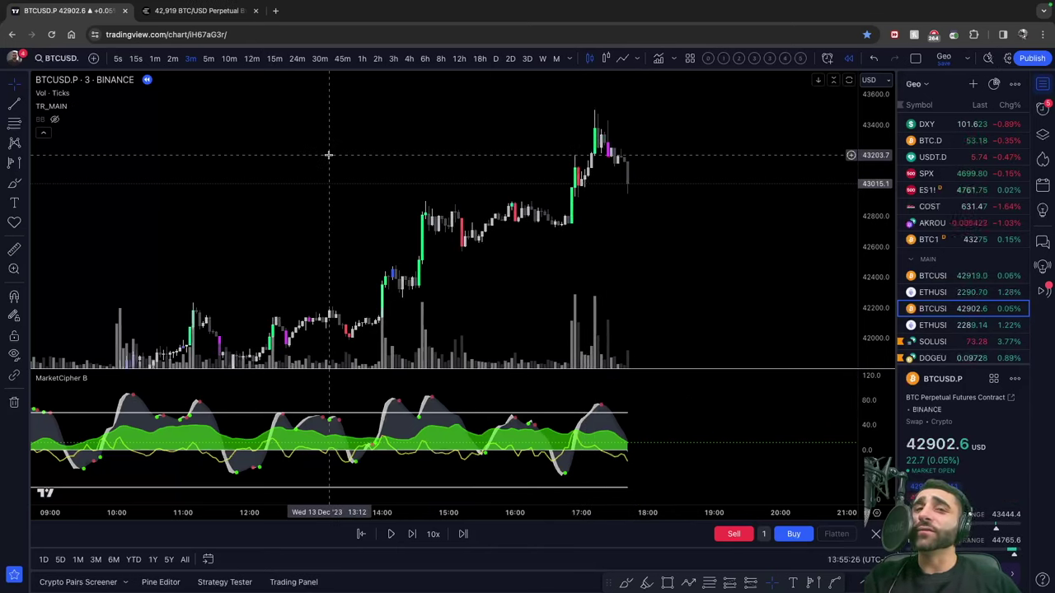
{"action": "scroll", "coordinate": [622, 286], "scroll_direction": "up", "scroll_amount": 1}
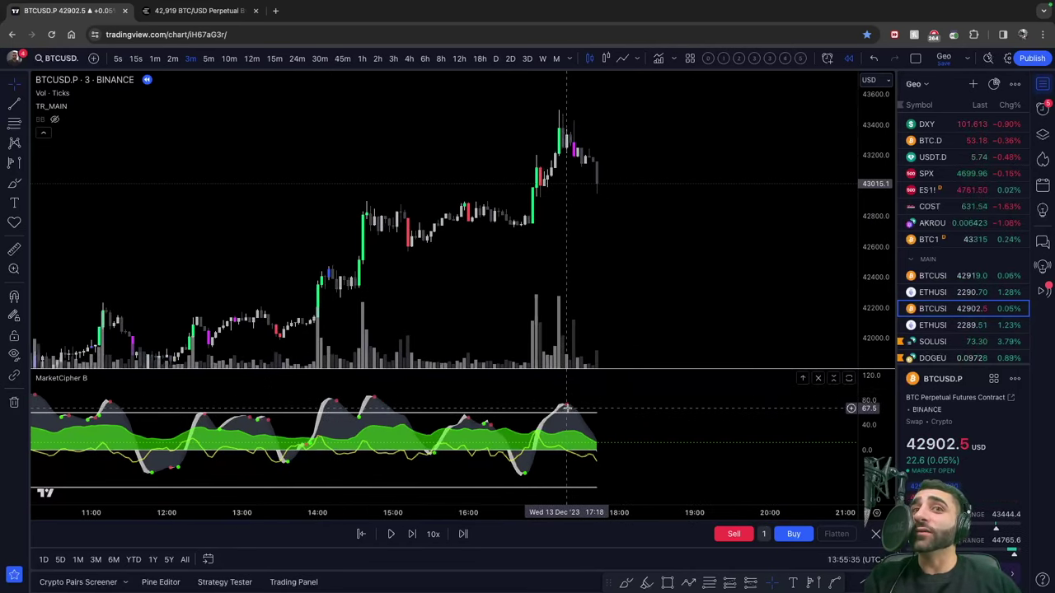
{"action": "left_click", "coordinate": [272, 60]}
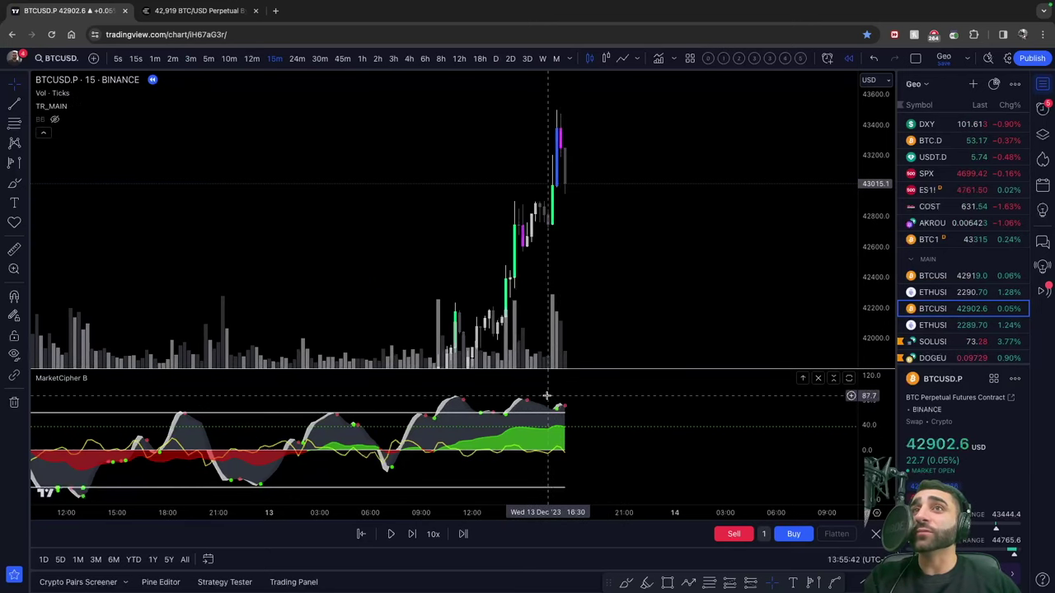
Switch the replay to 3-minute candles, zoom, and request leaving bar replay
{"action": "left_click", "coordinate": [189, 64]}
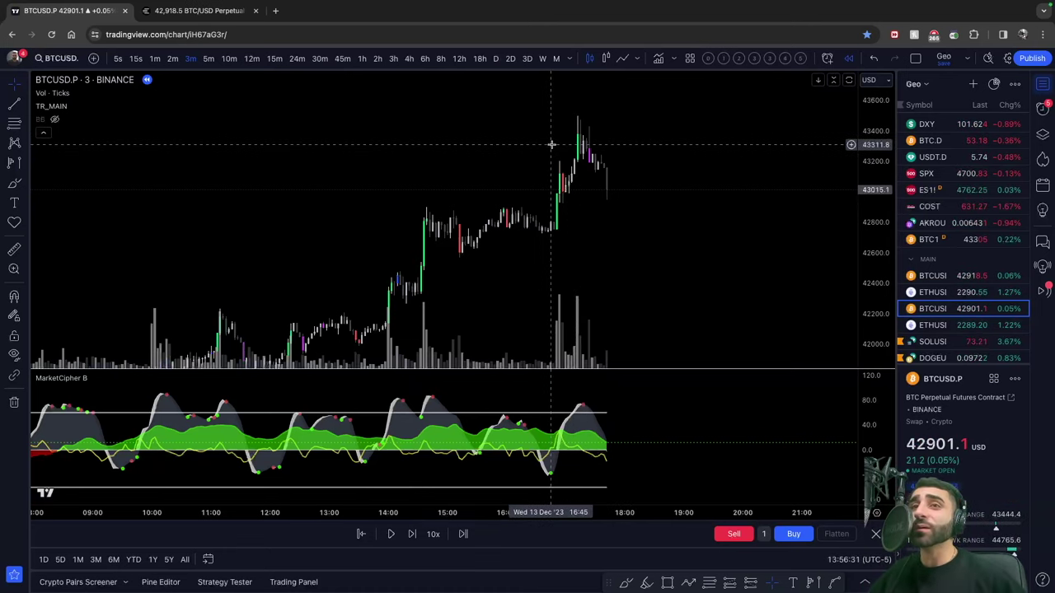
{"action": "scroll", "coordinate": [551, 306], "scroll_direction": "up", "scroll_amount": 2}
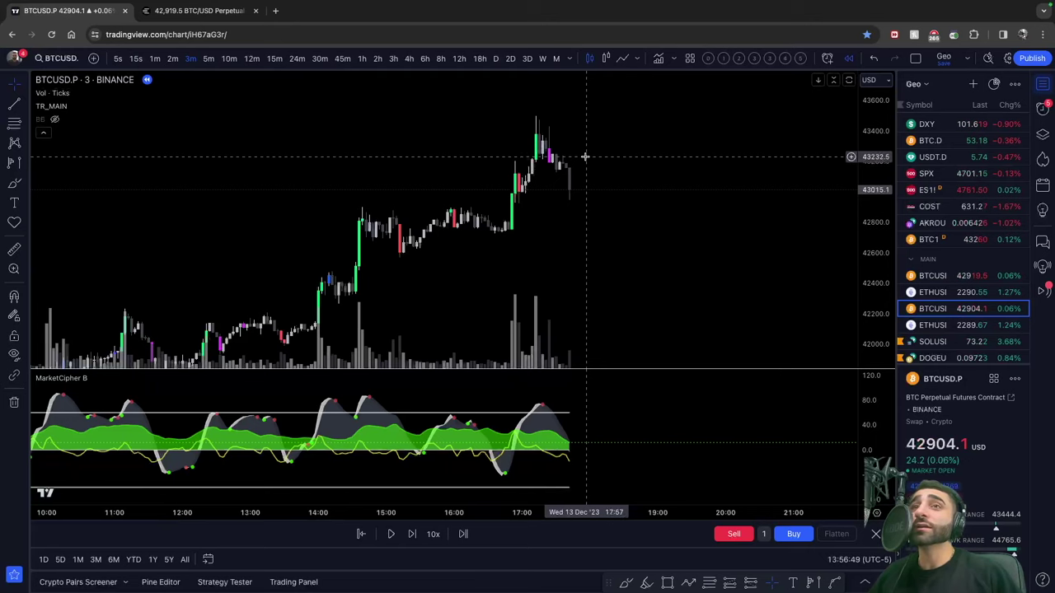
{"action": "scroll", "coordinate": [569, 182], "scroll_direction": "down", "scroll_amount": 1}
{"action": "scroll", "coordinate": [569, 181], "scroll_direction": "down", "scroll_amount": 1}
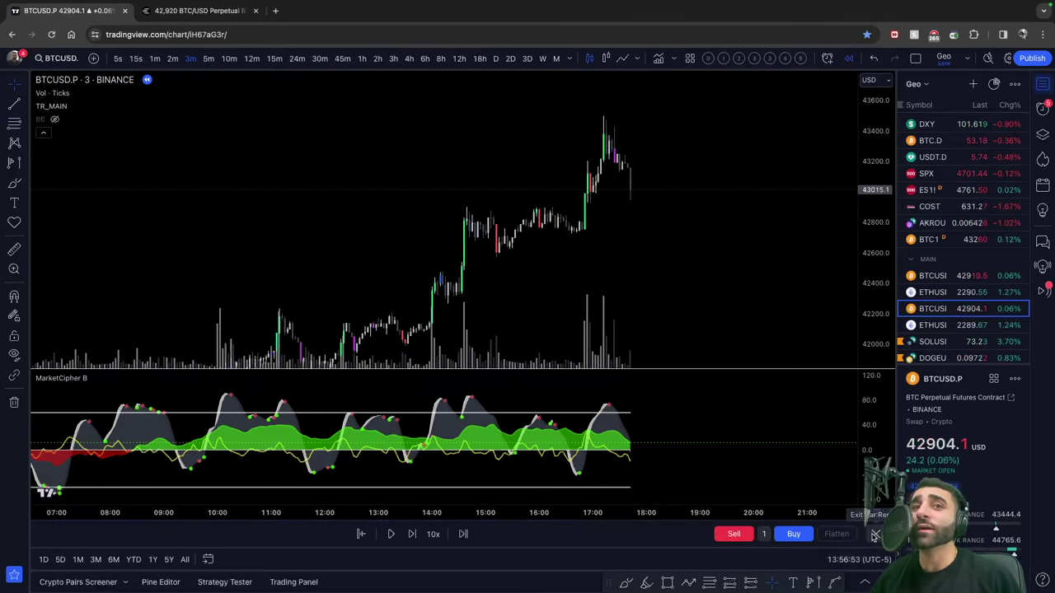
{"action": "left_click", "coordinate": [875, 534]}
Exit bar replay to live data and show 6-hour candles zoomed out
{"action": "left_click", "coordinate": [623, 346]}
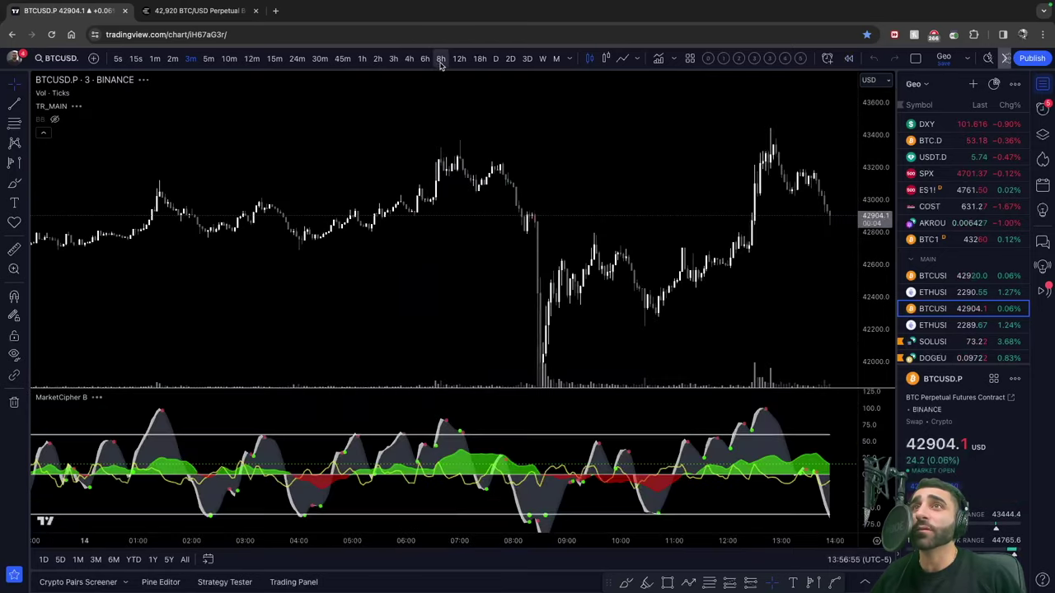
{"action": "left_click", "coordinate": [423, 60]}
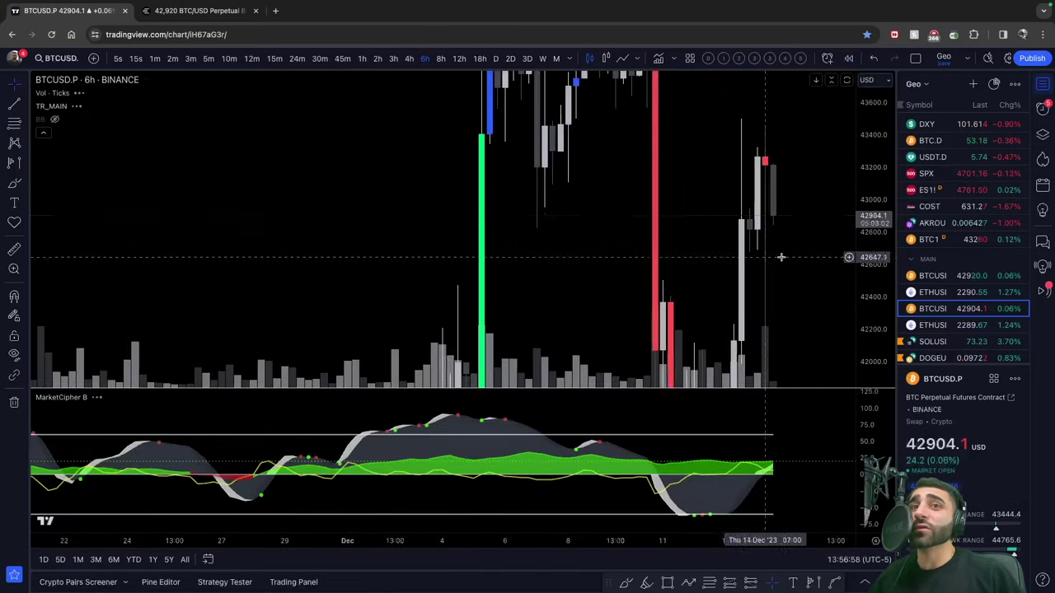
{"action": "scroll", "coordinate": [736, 234], "scroll_direction": "down", "scroll_amount": 3}
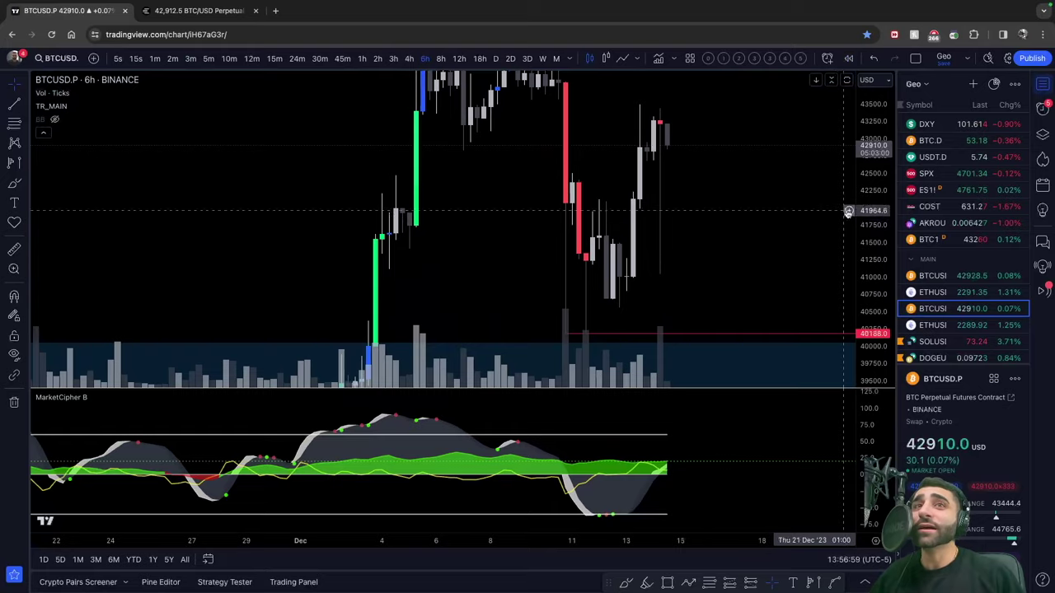
{"action": "scroll", "coordinate": [725, 222], "scroll_direction": "down", "scroll_amount": 3}
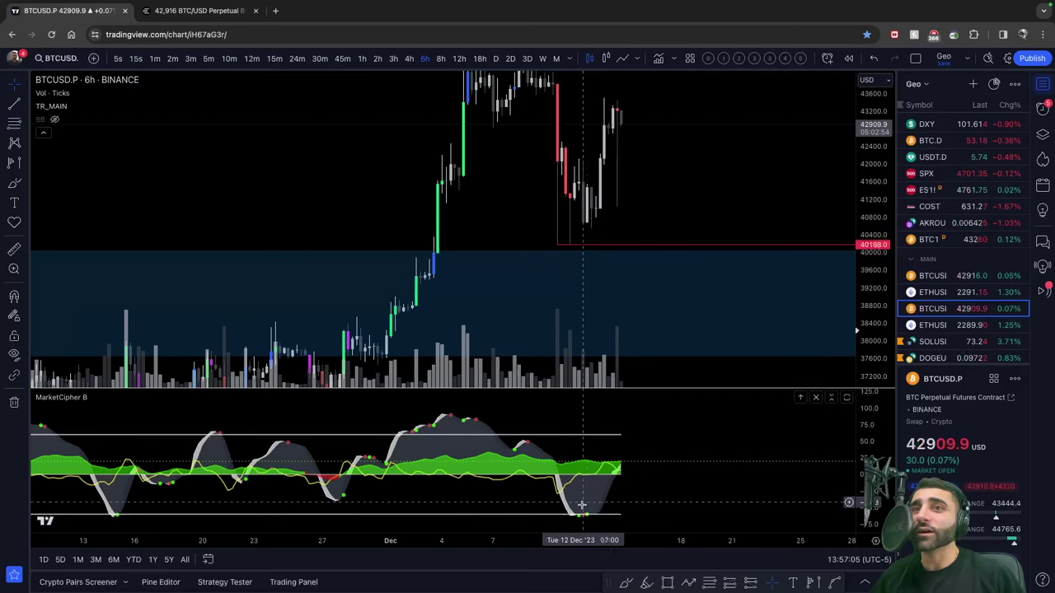
Measure the bounce from the 12 Dec low on the 6-hour chart
{"action": "left_click_drag", "start_coordinate": [644, 92], "coordinate": [621, 152]}
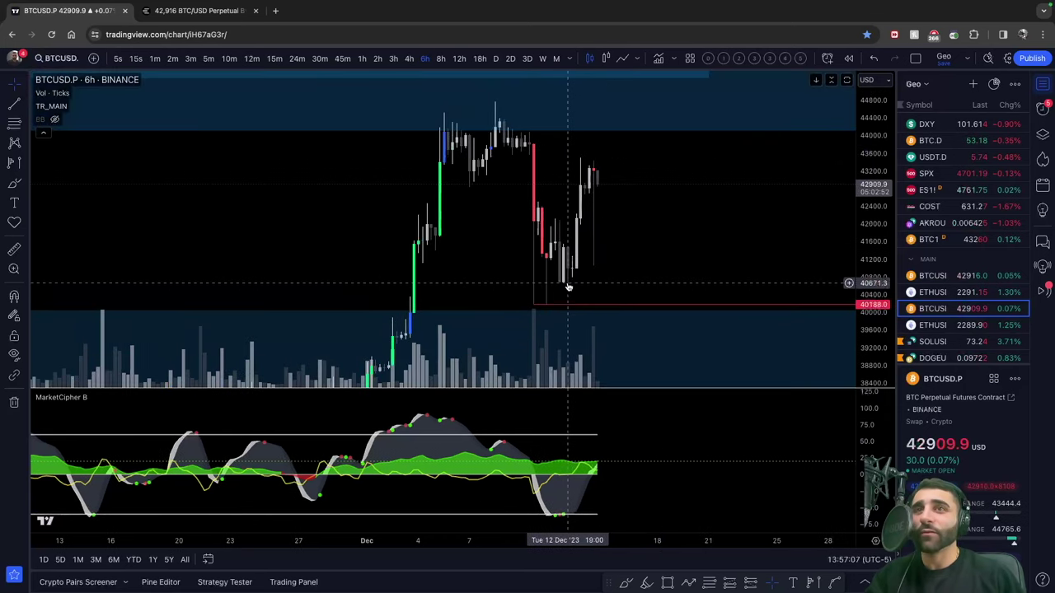
{"action": "left_click", "coordinate": [569, 284], "text": "shift"}
{"action": "left_click", "coordinate": [595, 153]}
{"action": "left_click", "coordinate": [631, 177]}
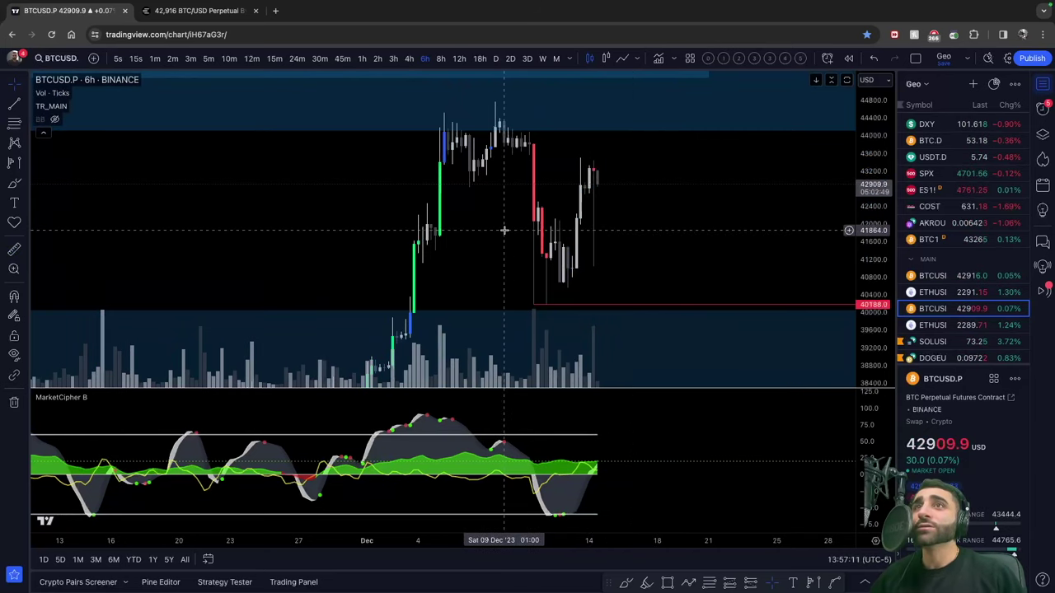
{"action": "scroll", "coordinate": [642, 224], "scroll_direction": "down", "scroll_amount": 1}
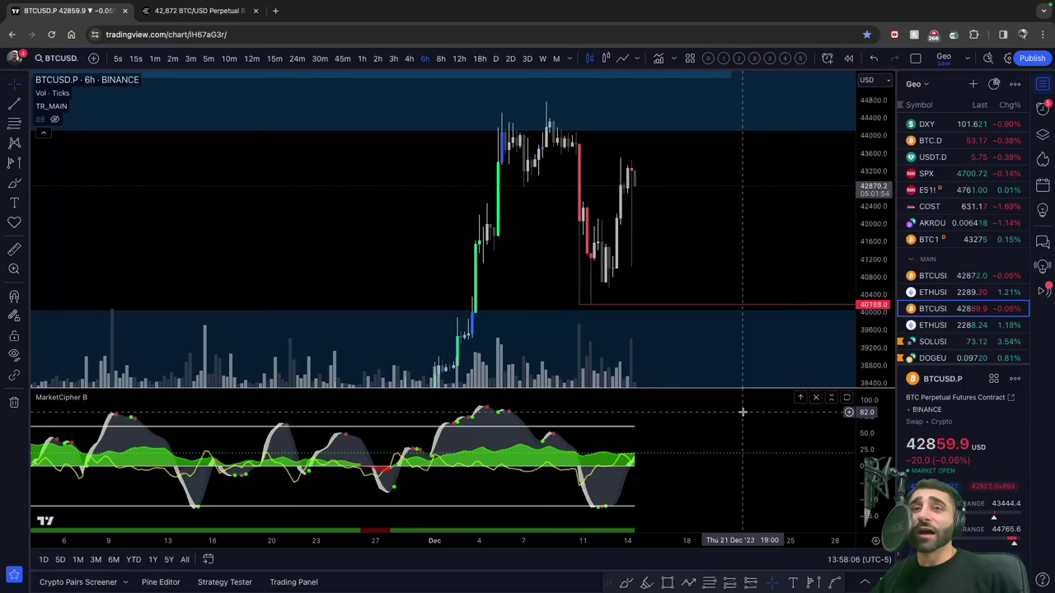
Show the live BTCUSD.P chart on 30-minute candles with space right of the latest bar
{"action": "scroll", "coordinate": [610, 240], "scroll_direction": "up", "scroll_amount": 2}
{"action": "scroll", "coordinate": [560, 234], "scroll_direction": "down", "scroll_amount": 3}
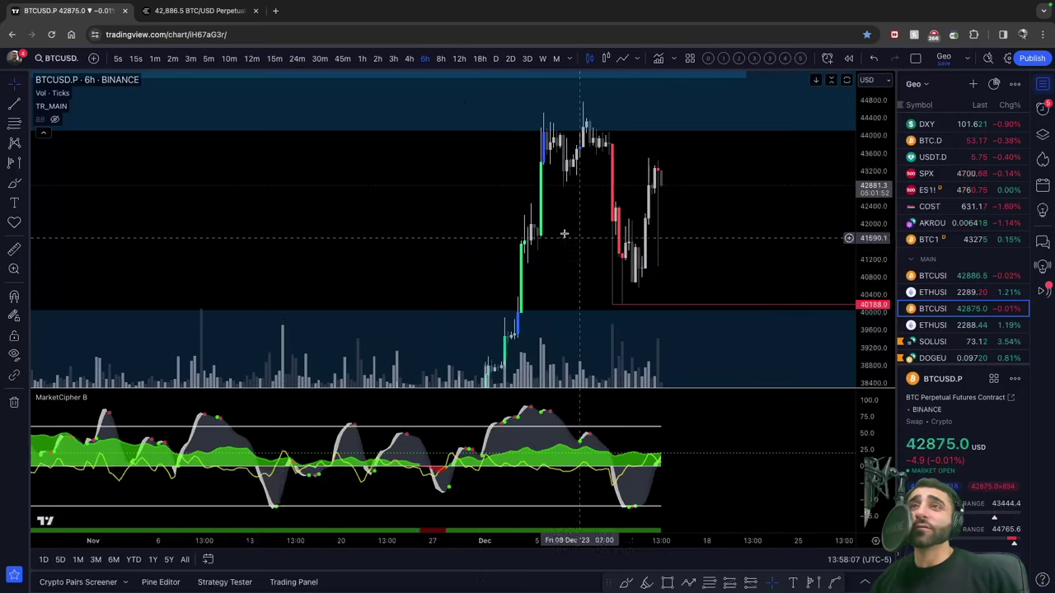
{"action": "left_click", "coordinate": [319, 58]}
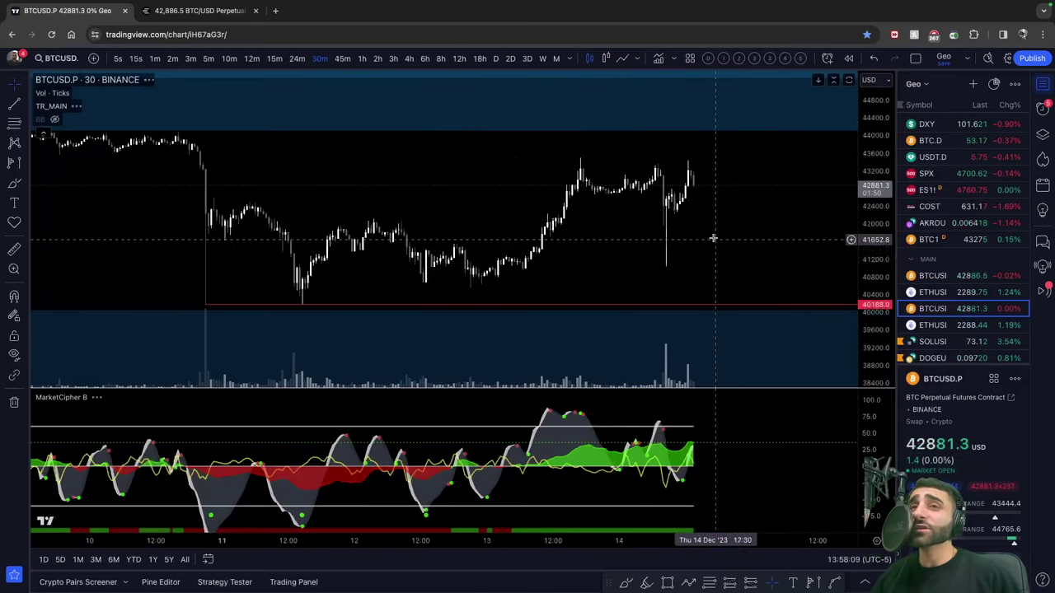
{"action": "left_click_drag", "start_coordinate": [722, 246], "coordinate": [696, 252]}
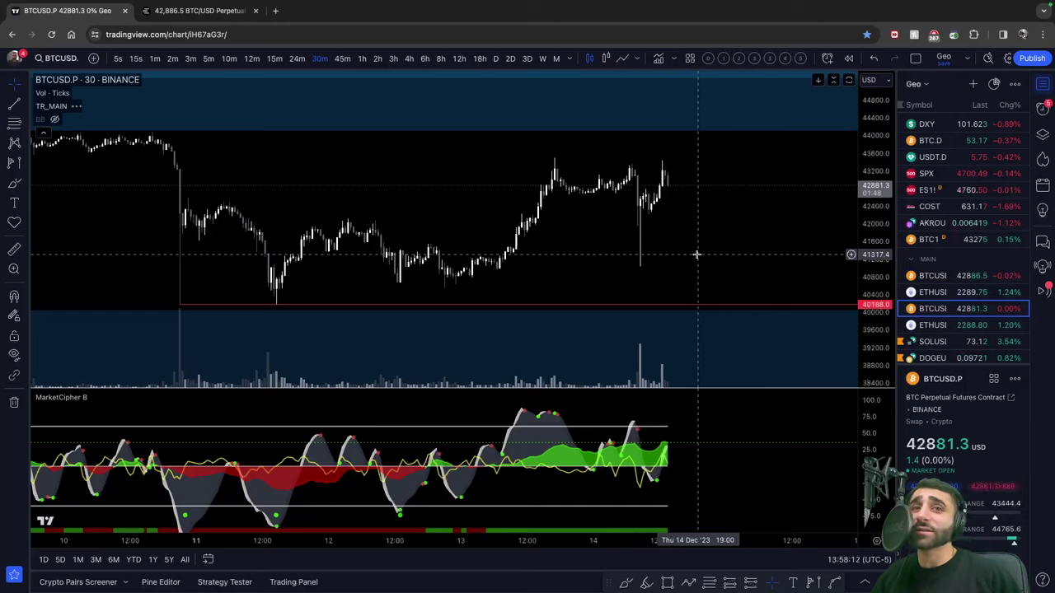
Drop to 5-minute candles zoomed out, then bring up the trade idea image in Discord
{"action": "left_click", "coordinate": [209, 58]}
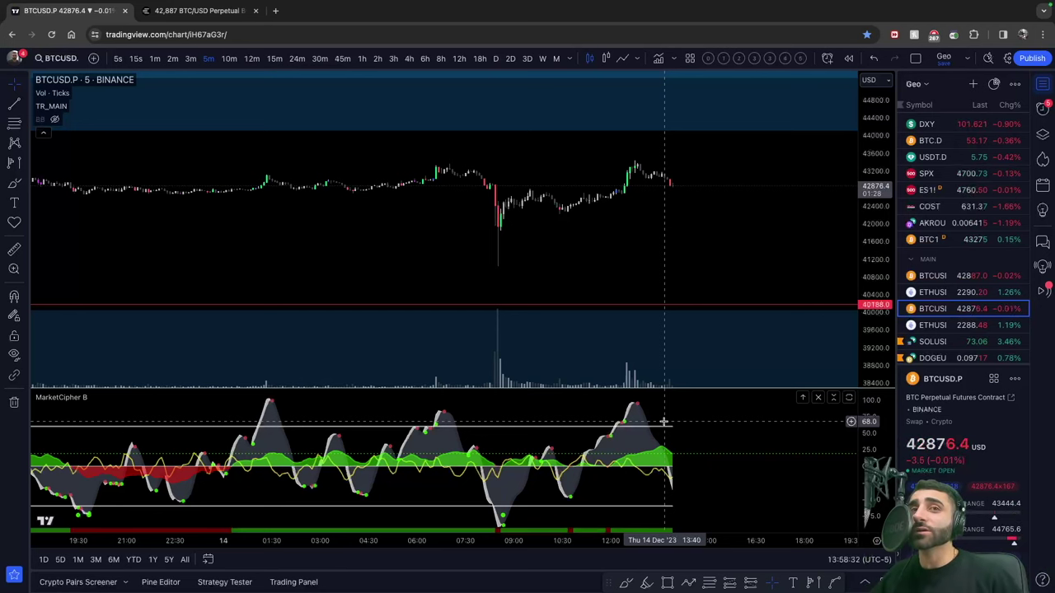
{"action": "scroll", "coordinate": [692, 231], "scroll_direction": "down", "scroll_amount": 4}
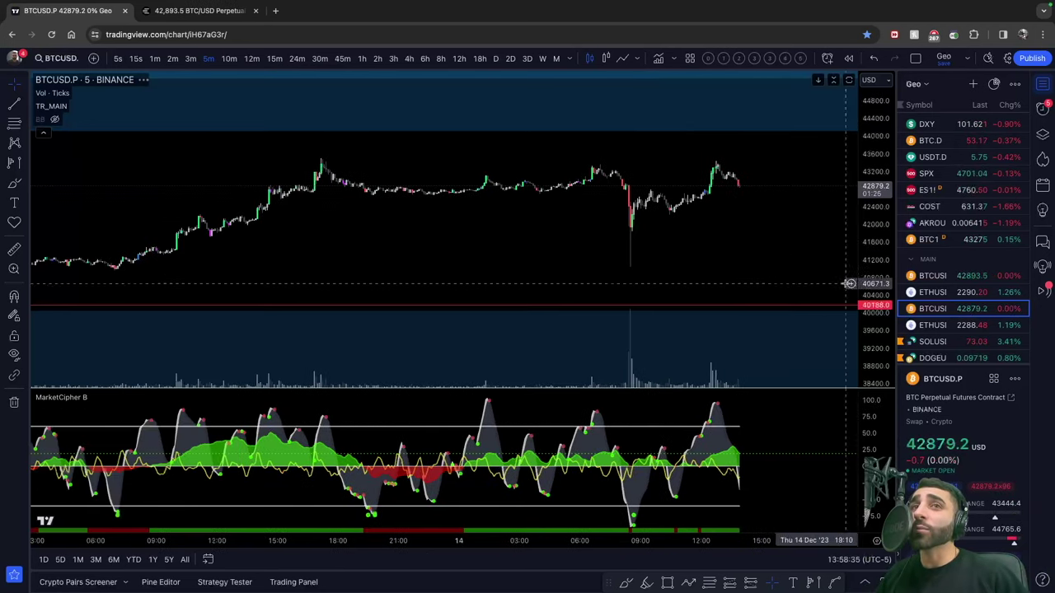
{"action": "left_click_drag", "start_coordinate": [806, 237], "coordinate": [775, 251]}
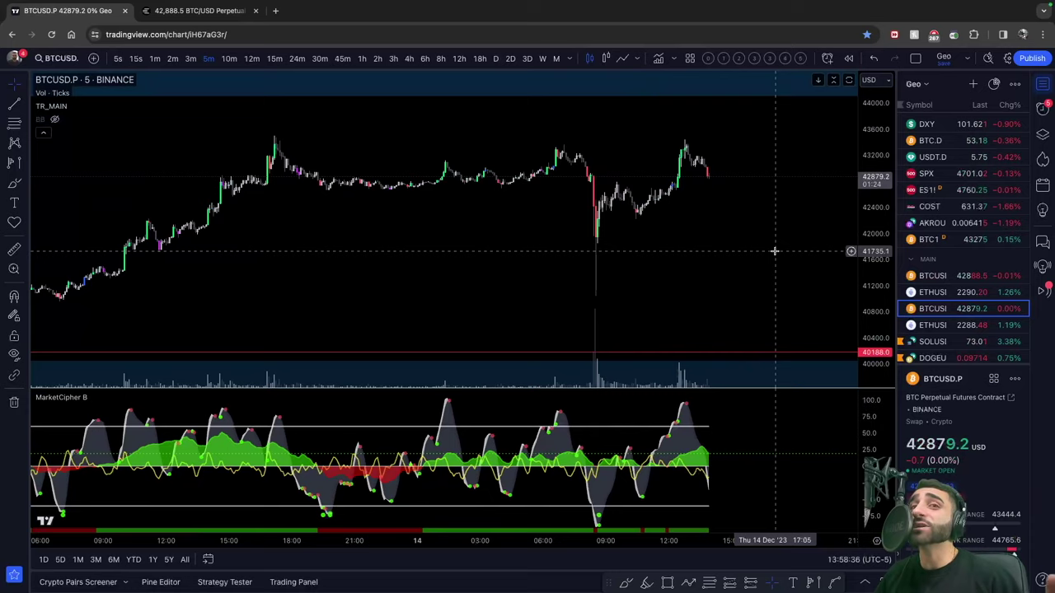
{"action": "key", "text": "alt+Tab"}
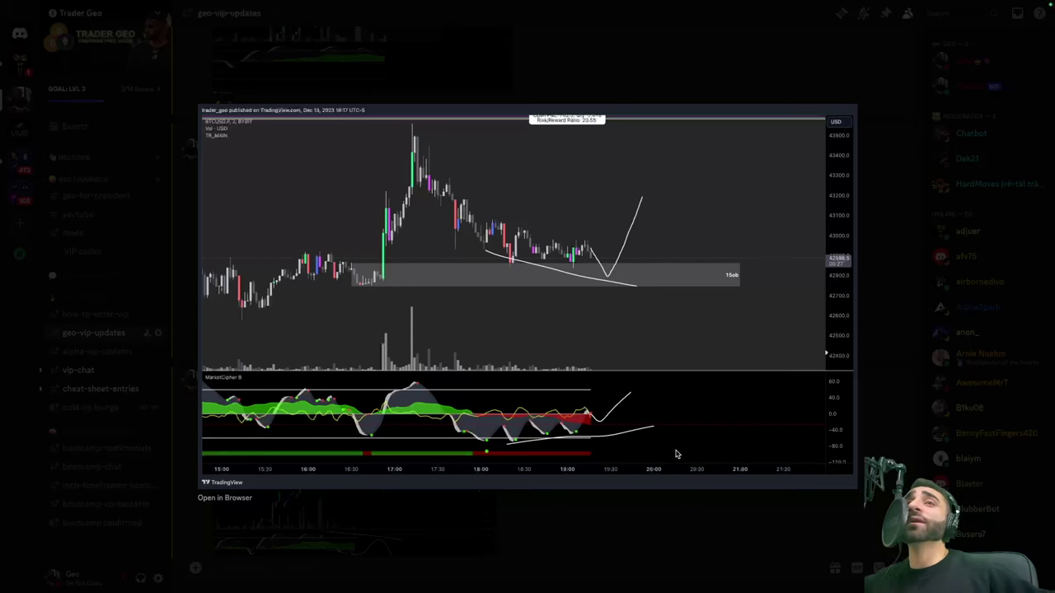